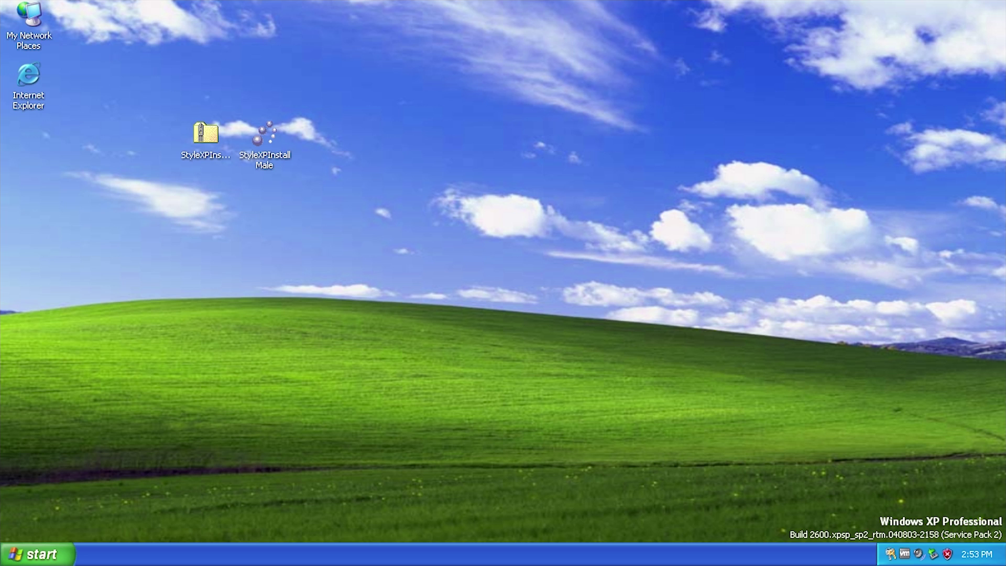
Install StyleXP with the StyleXPInstallMale installer, accepting the license agreement and applying the recommended Panther theme.
double_click(262, 152)
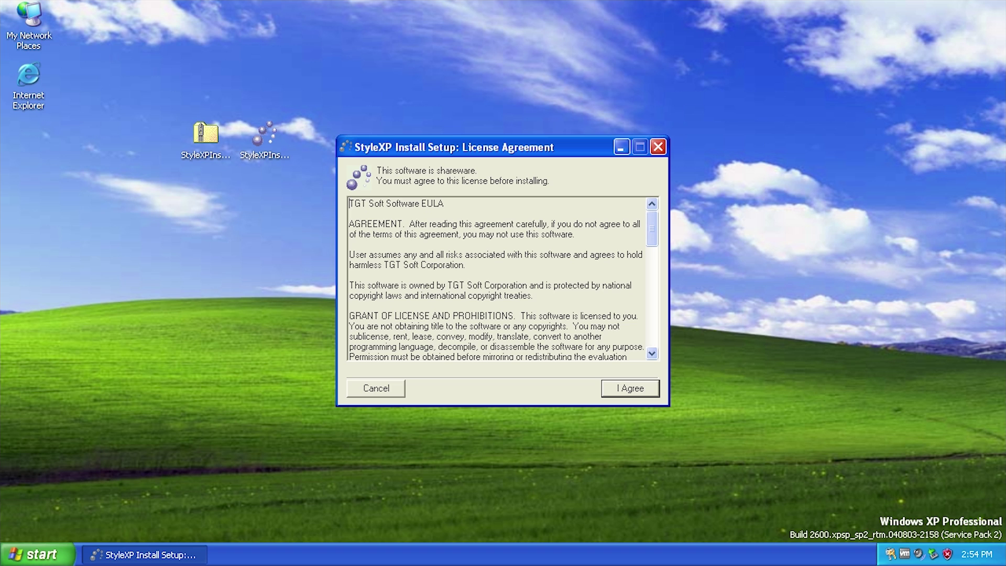
mouse_move(653, 228)
left_mouse_down()
mouse_move(648, 294)
mouse_move(653, 219)
left_mouse_up()
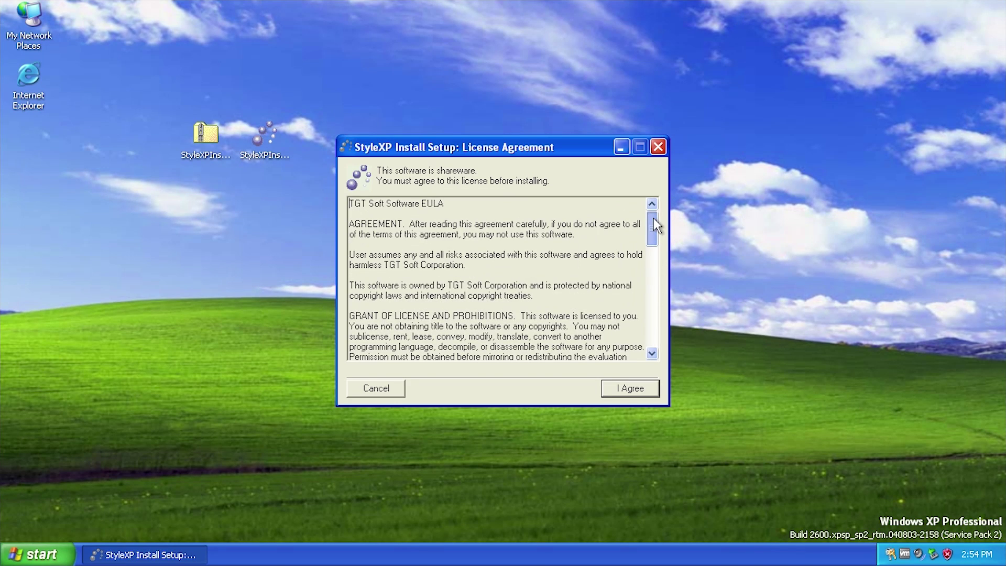
left_click(625, 390)
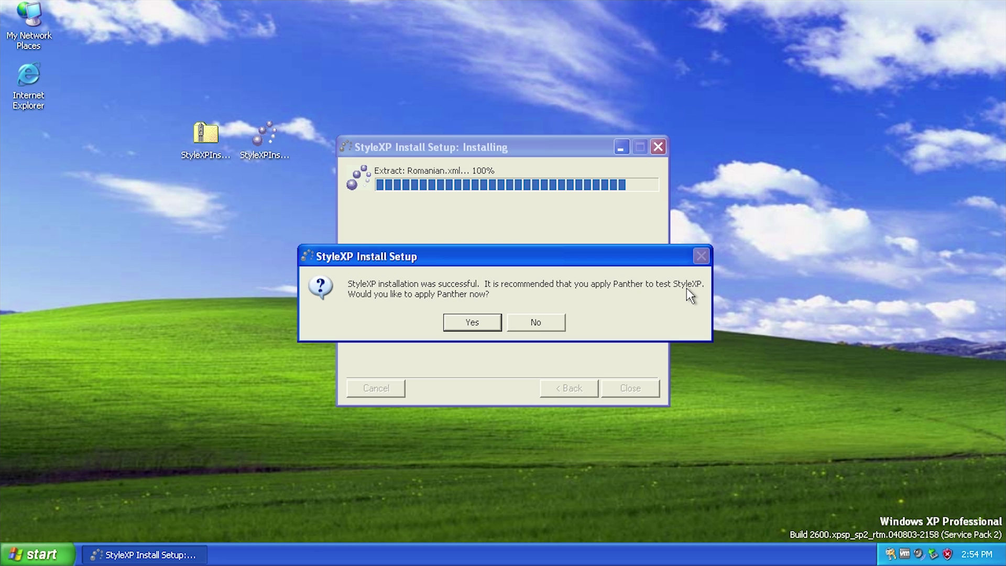
left_click(476, 325)
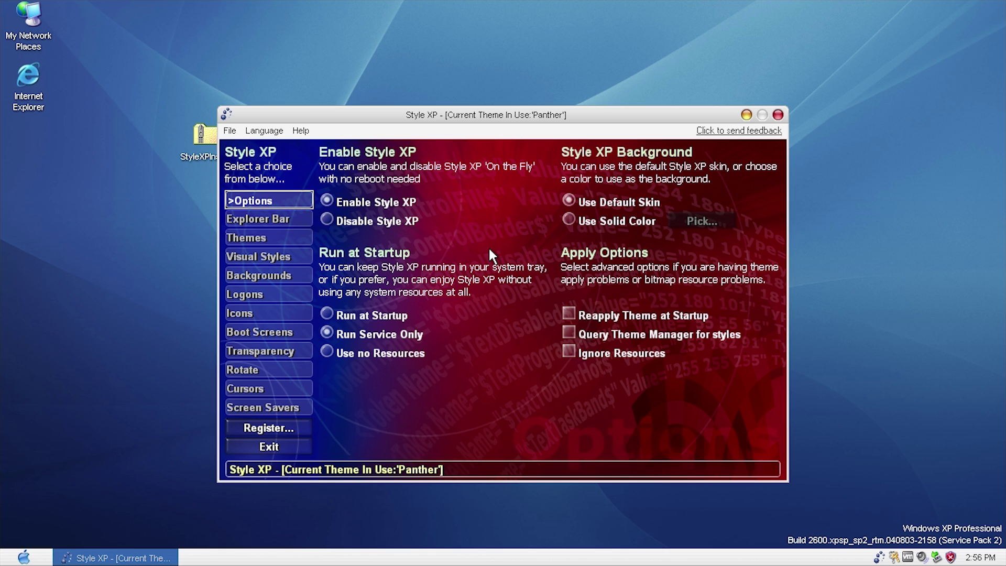
Disable Style XP, accept the warning about unusable themes, and enable Style XP again.
left_click(327, 219)
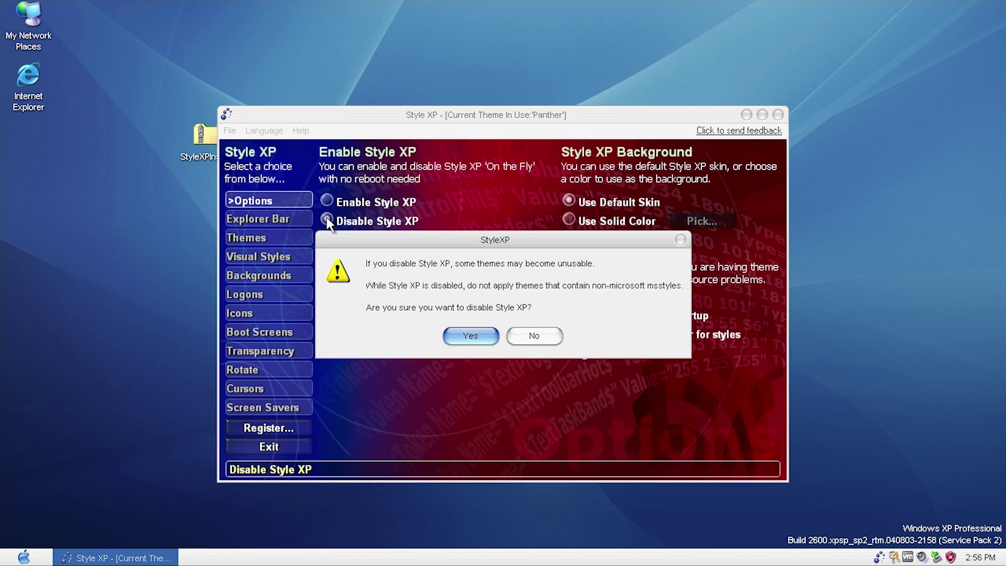
left_click(468, 339)
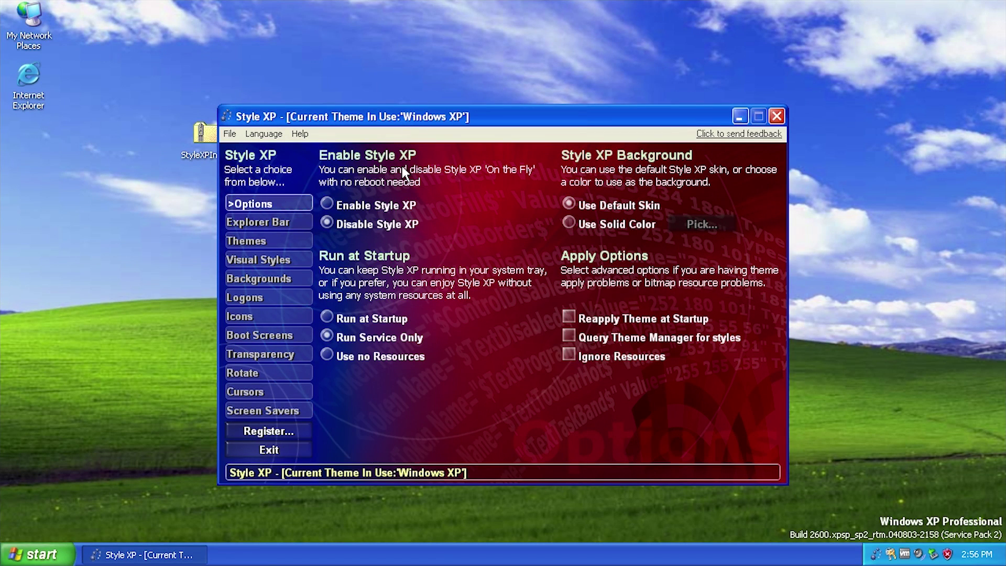
left_click(390, 205)
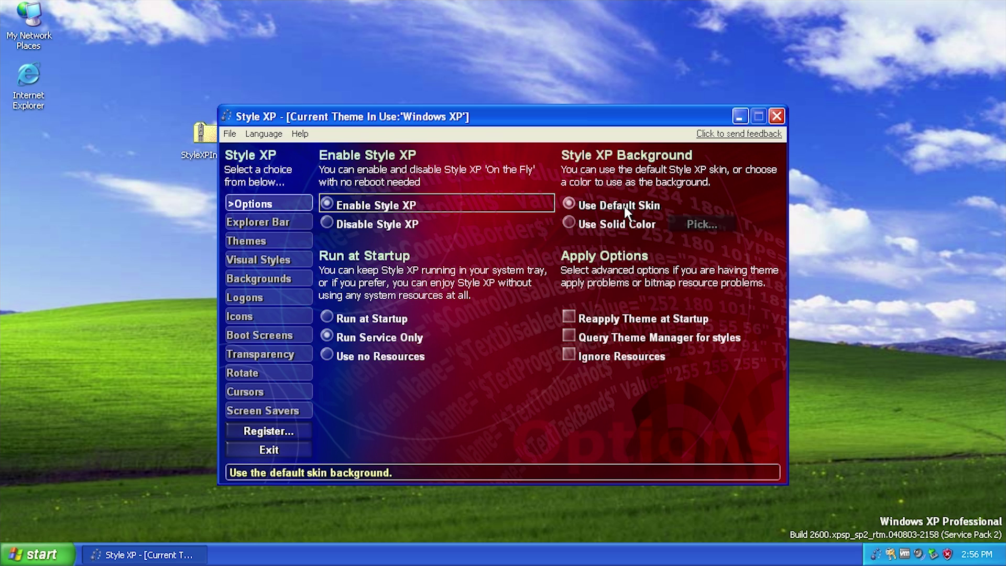
Try a solid green Style XP background (Hue 70, Sat 221, Lum 67), add it to the custom colors, and restore the default skin.
left_click(605, 206)
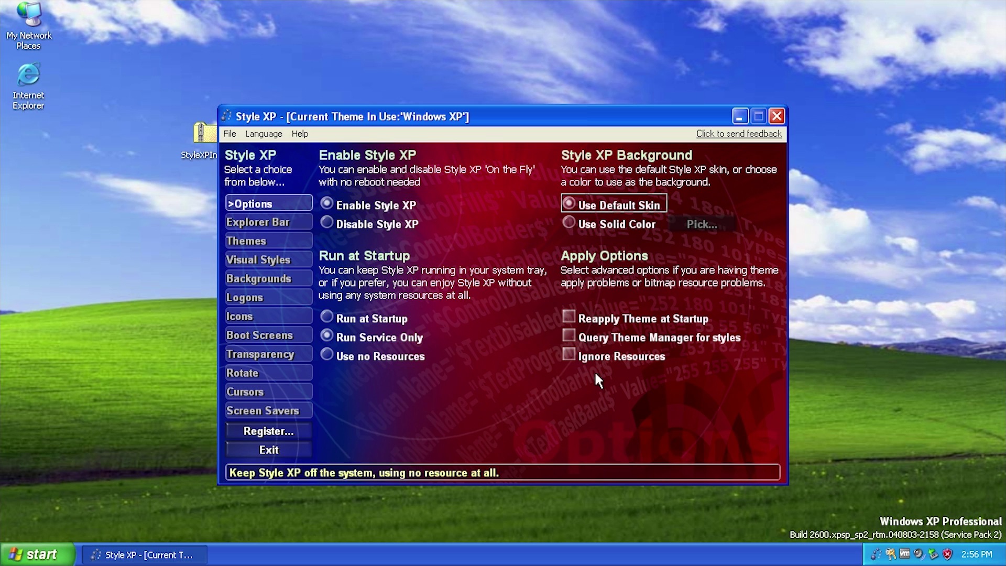
left_click(602, 224)
left_click(695, 229)
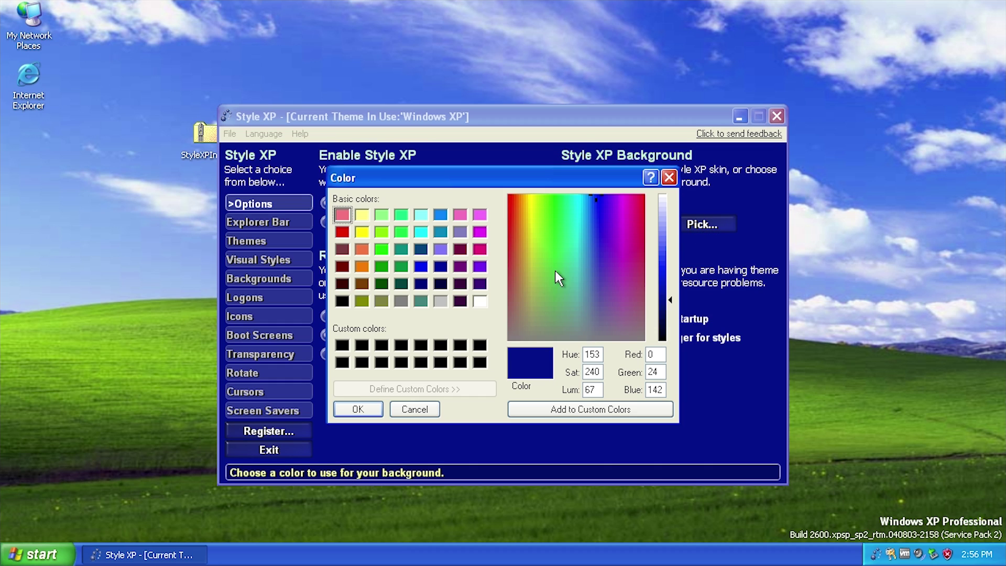
left_click(547, 206)
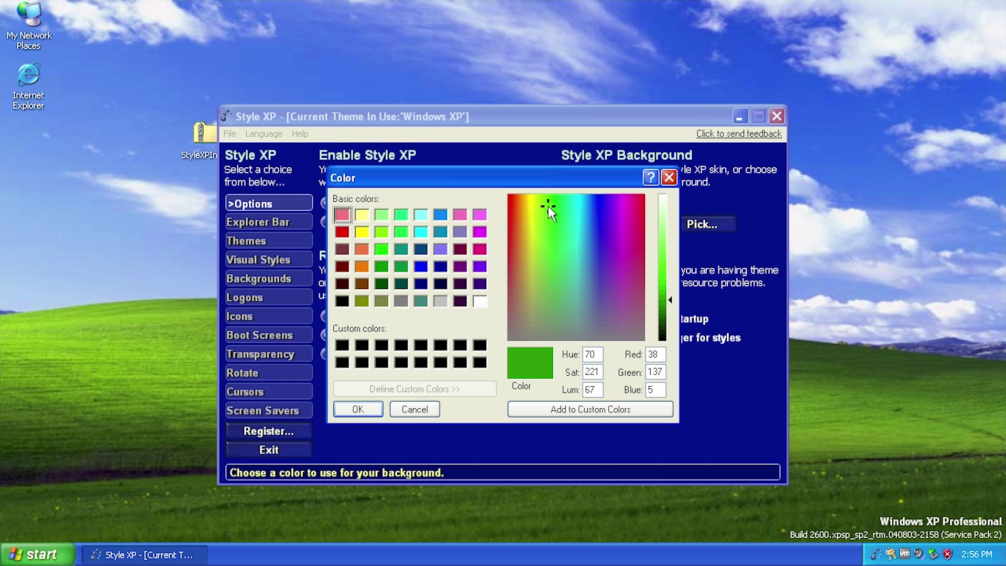
left_click(586, 414)
left_click(357, 409)
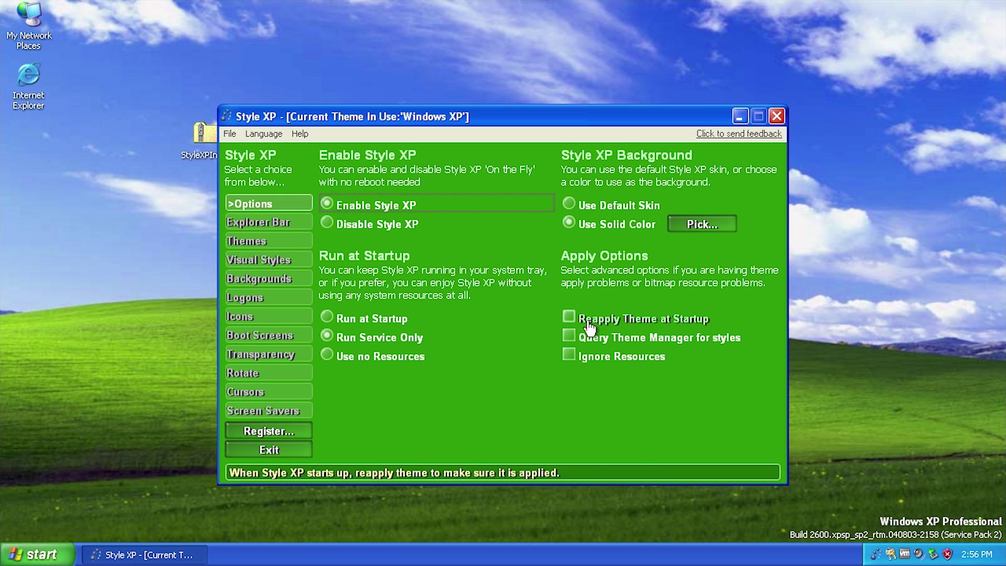
left_click(634, 205)
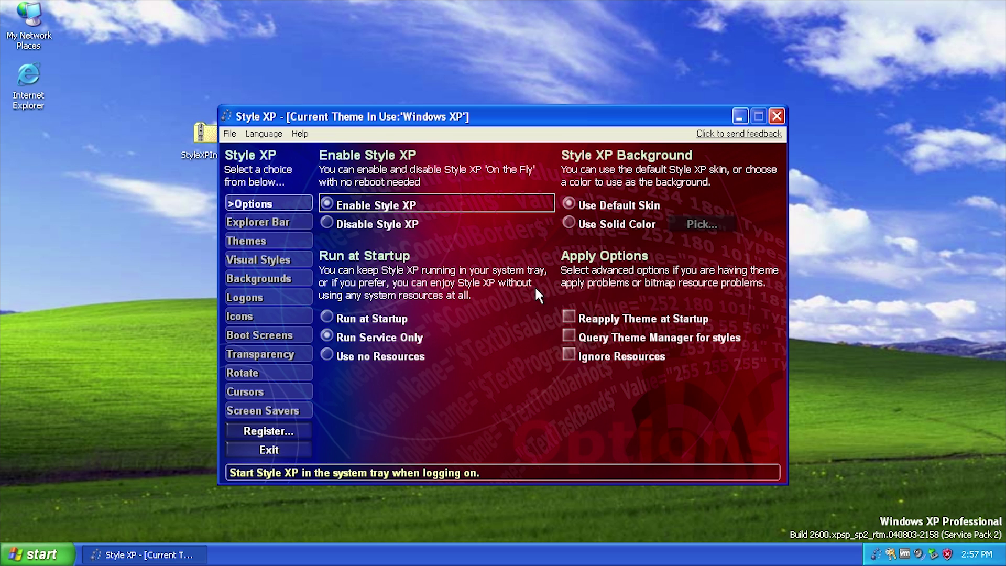
Register the Explorer Com Object for the Explorer Bar options and preview the Windows XP Default, iCandy Jr and Electric Blue sets.
left_click(285, 225)
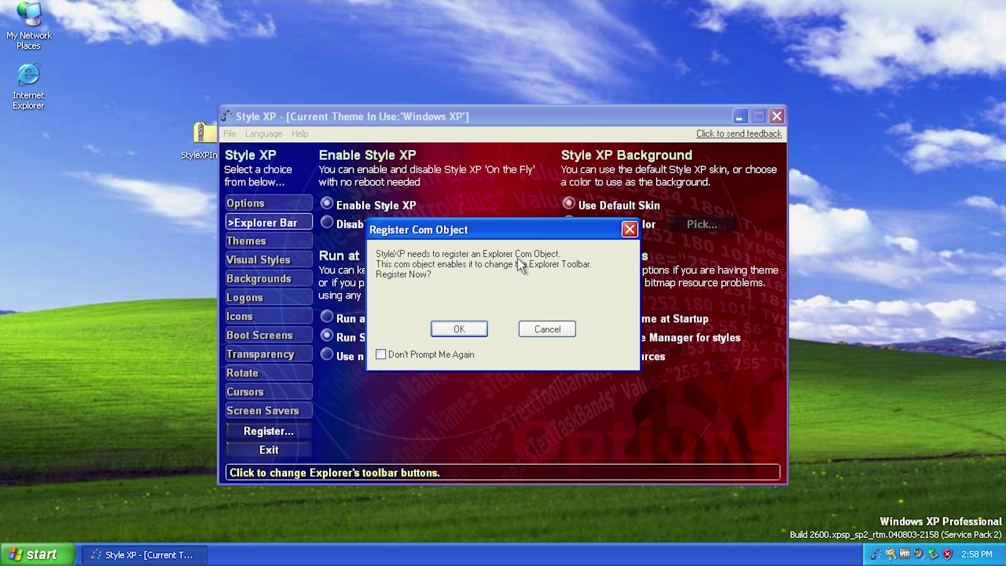
left_click(471, 328)
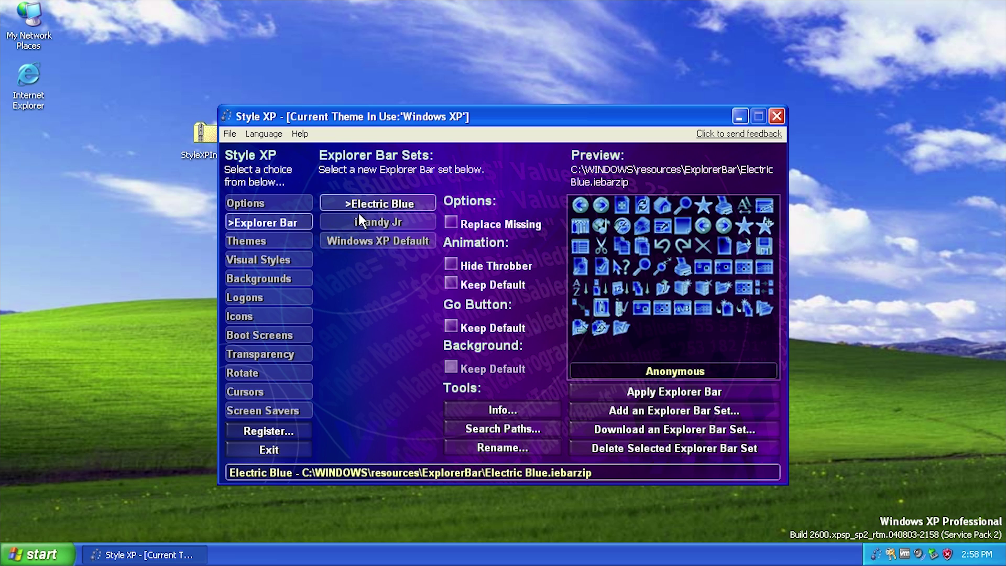
left_click(379, 241)
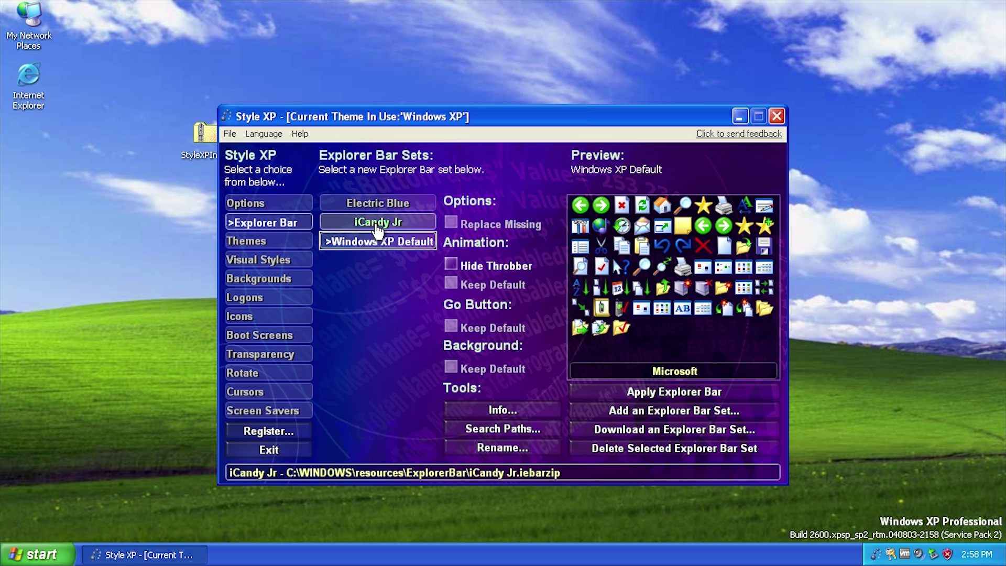
left_click(383, 222)
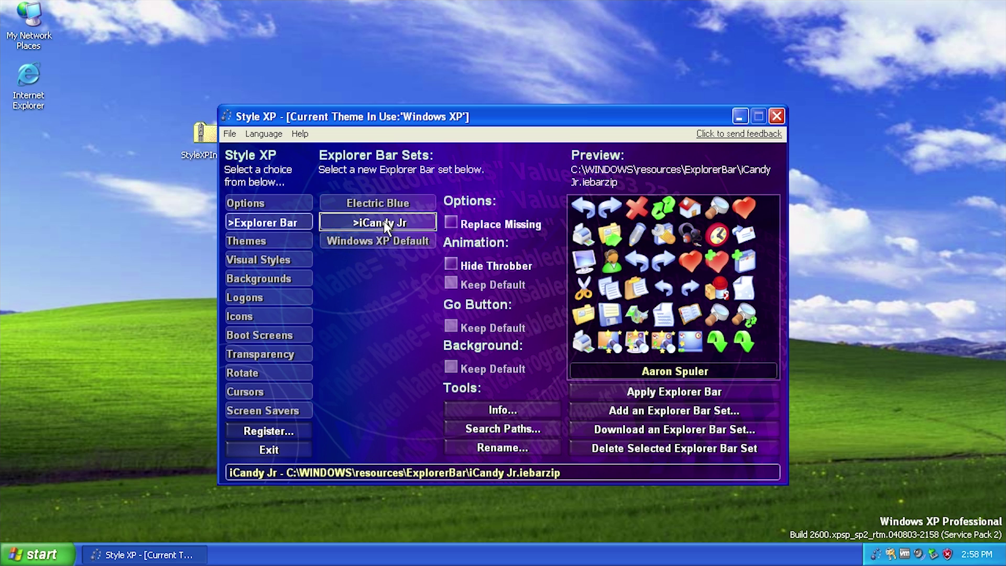
left_click(375, 211)
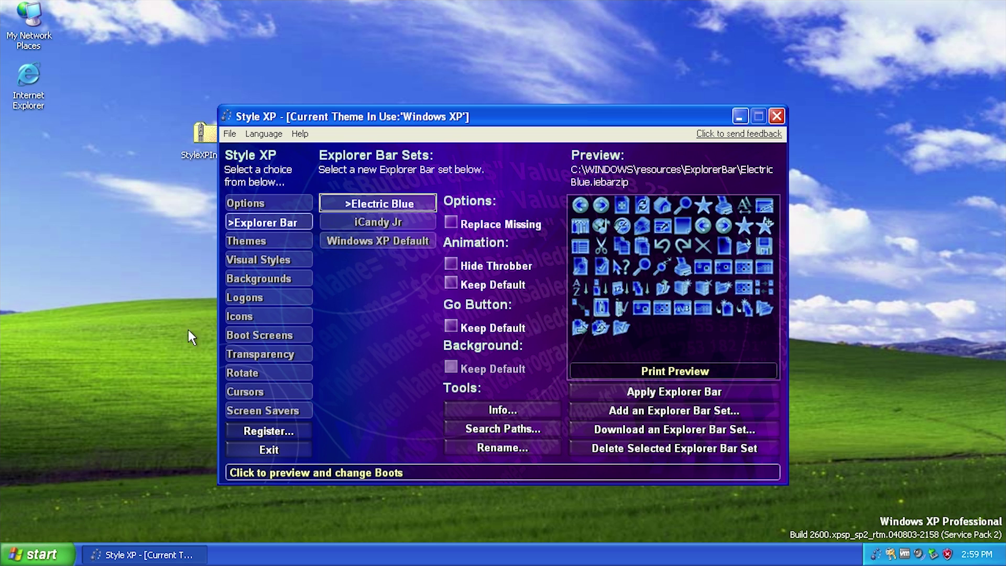
Open the StyleXPInstallMale zip folder as a test window and apply the Electric Blue Explorer Bar set.
double_click(211, 134)
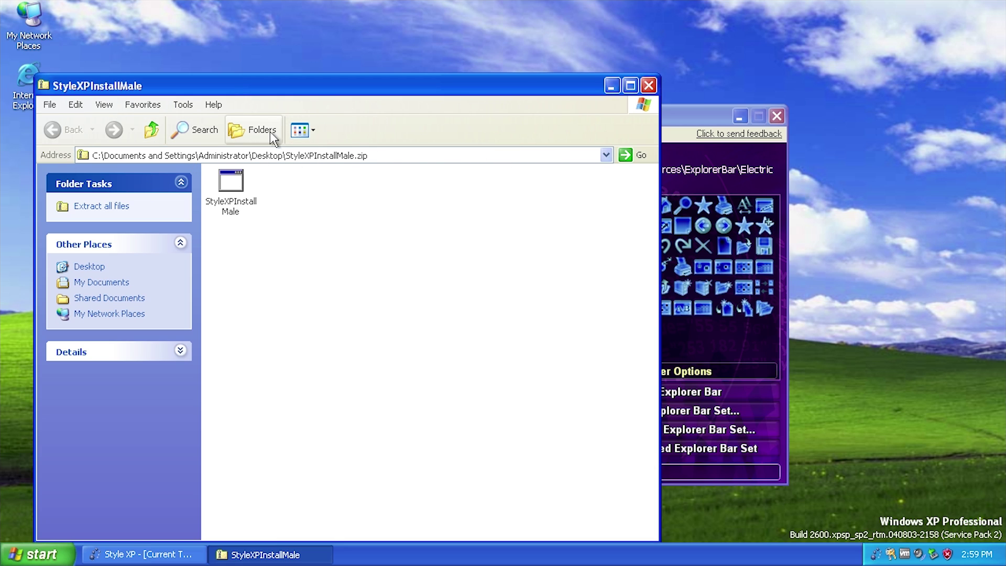
left_click(678, 114)
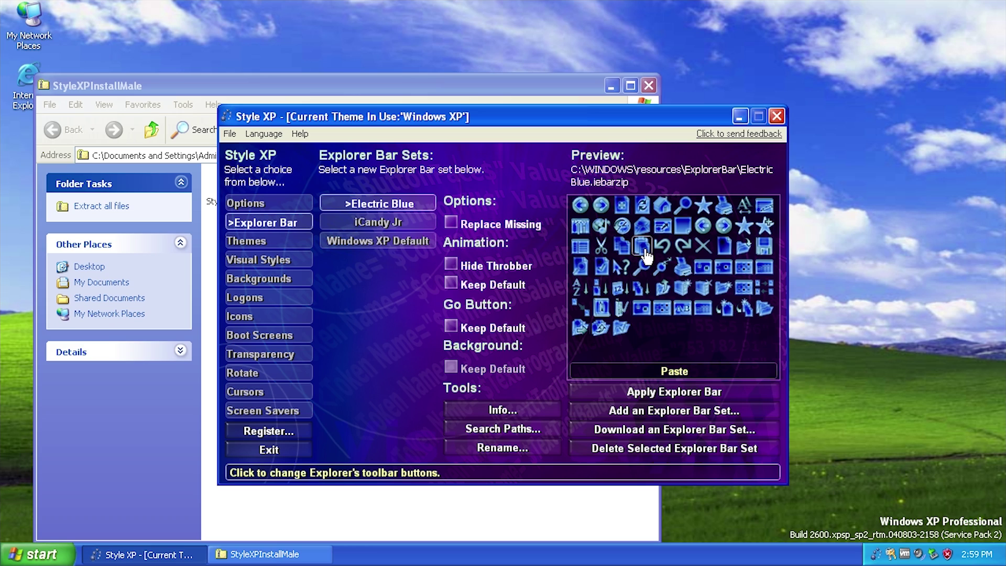
left_click(643, 402)
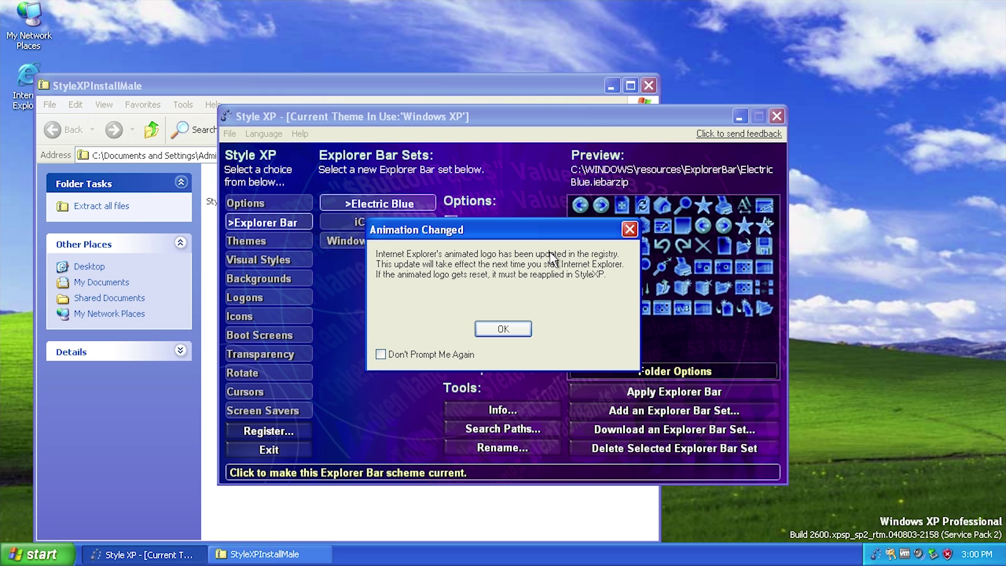
left_click(519, 329)
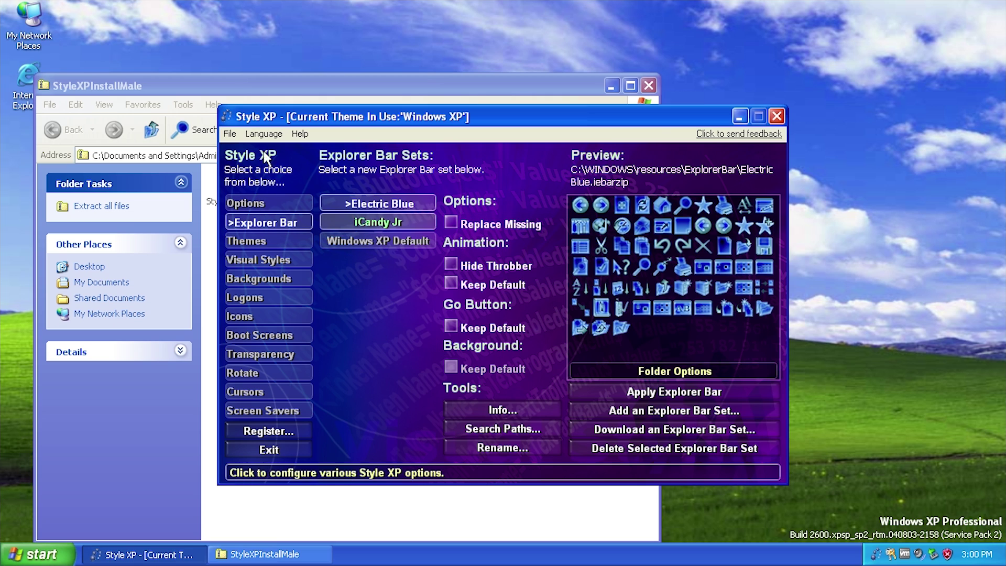
Examine how the Electric Blue set looks on the toolbar of the StyleXPInstallMale folder window.
left_click(257, 84)
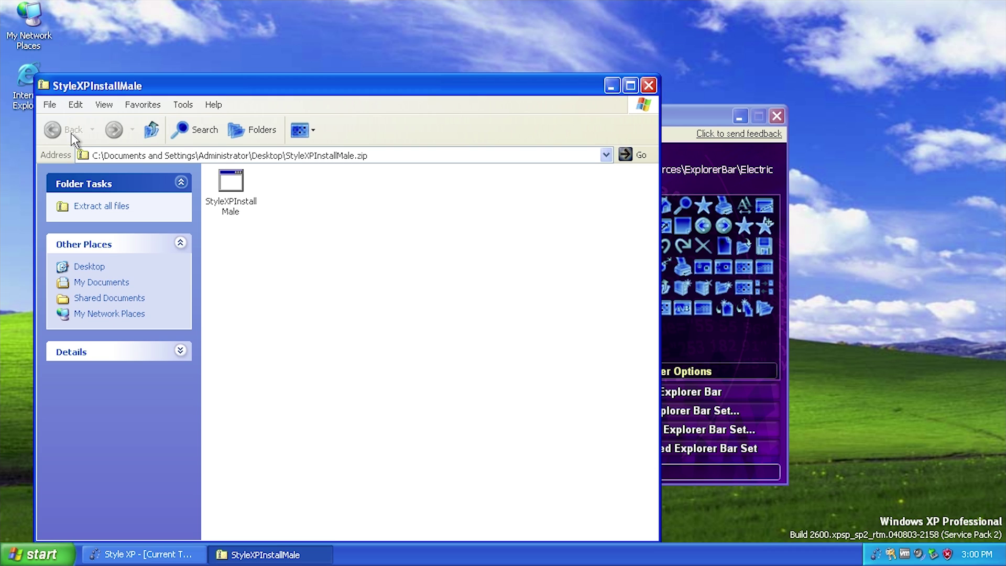
left_click(233, 186)
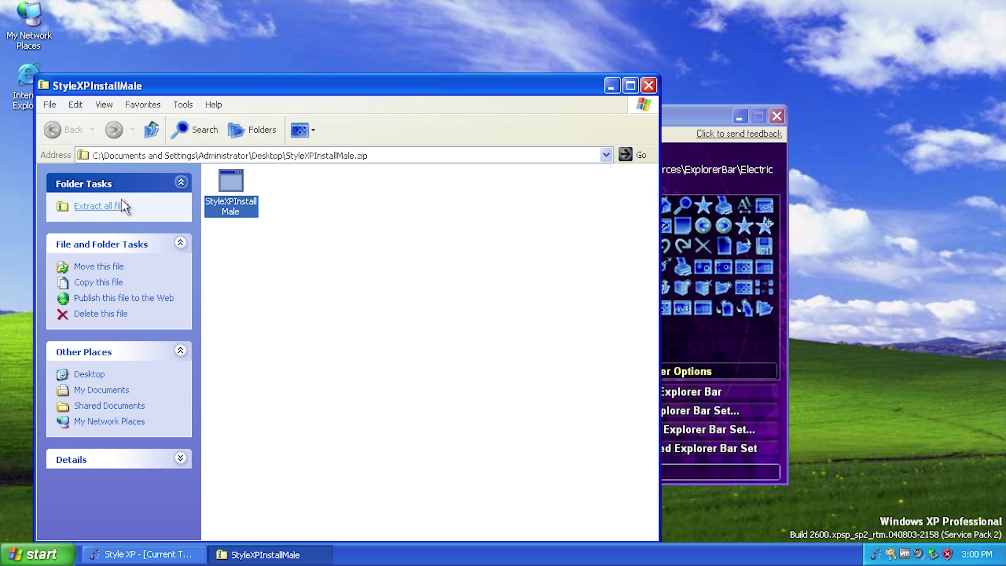
left_click(306, 262)
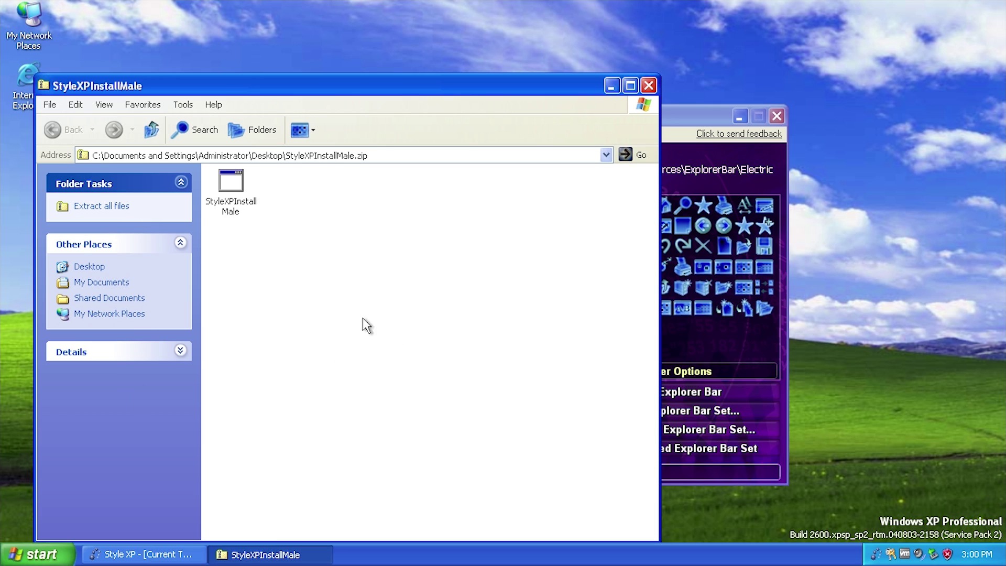
left_click_drag(413, 331, 236, 197)
left_click(408, 307)
Return to Style XP and apply the iCandy Jr Explorer Bar set.
left_click(749, 333)
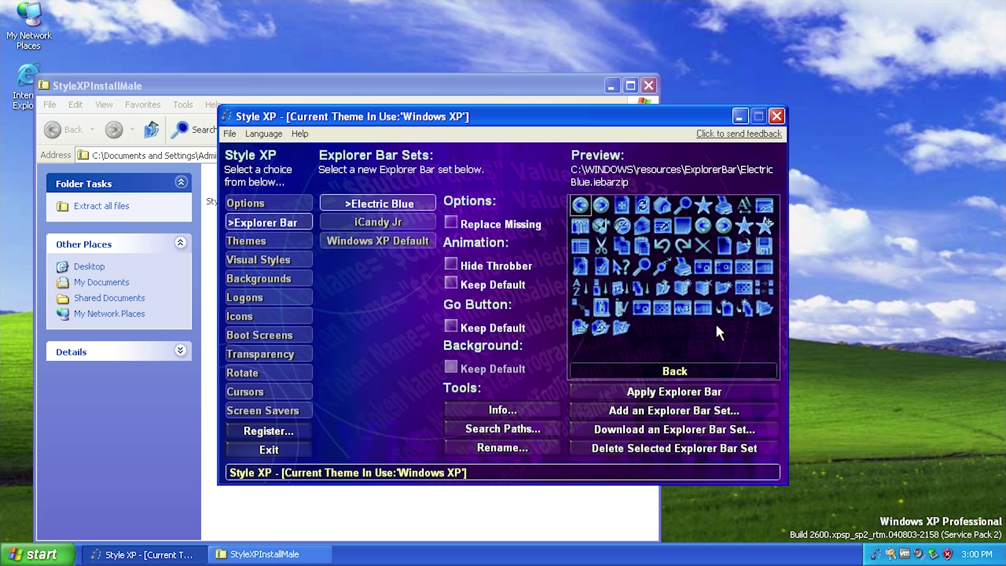
left_click(395, 224)
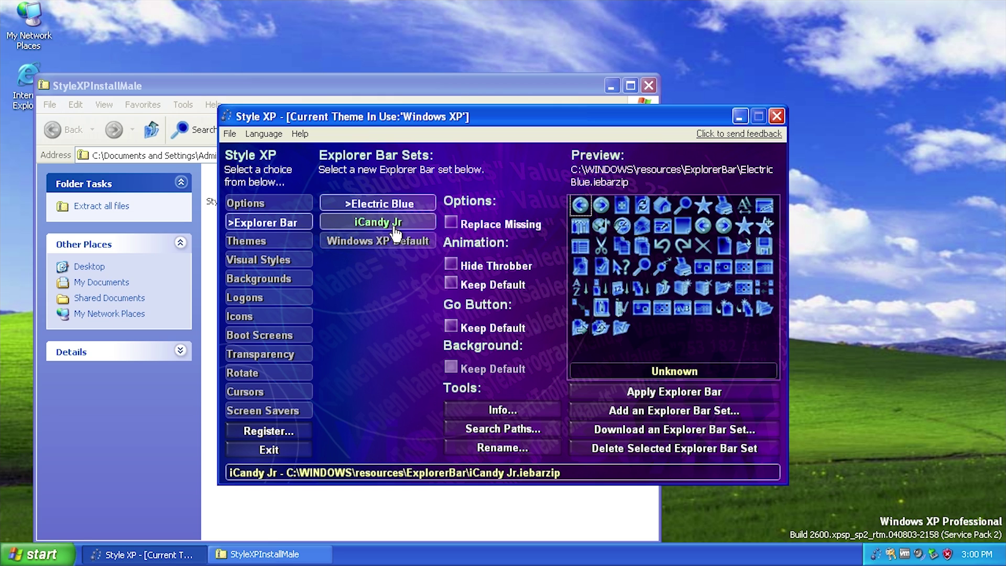
left_click(394, 226)
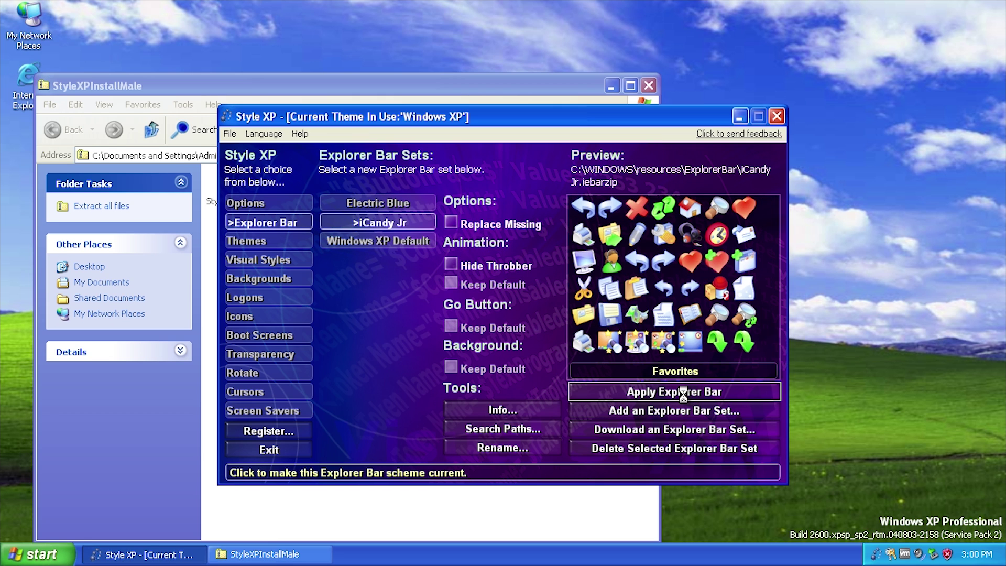
Move the StyleXPInstallMale folder window up and examine its iCandy Jr toolbar icons and the available view choices.
left_click_drag(179, 84, 224, 49)
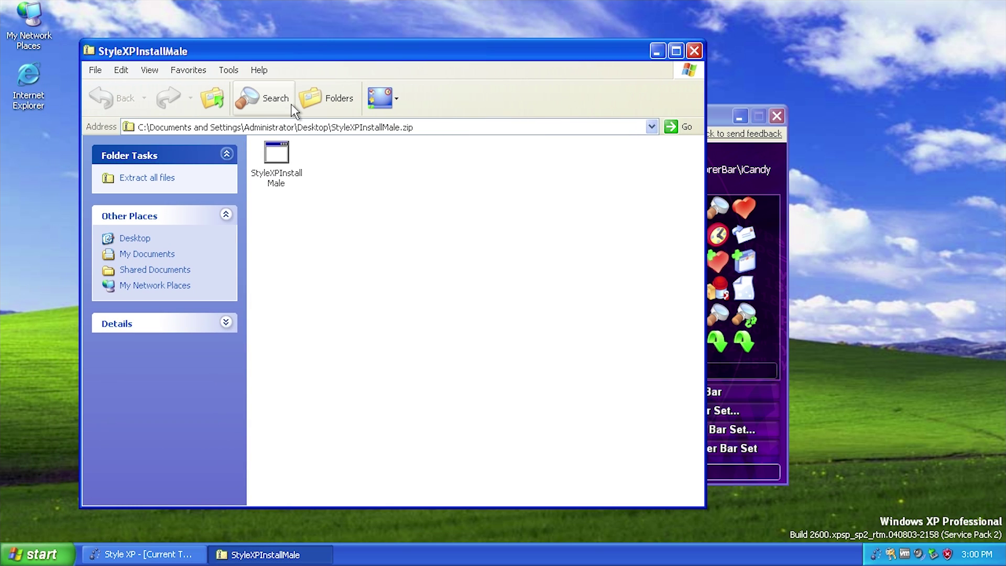
left_click(388, 98)
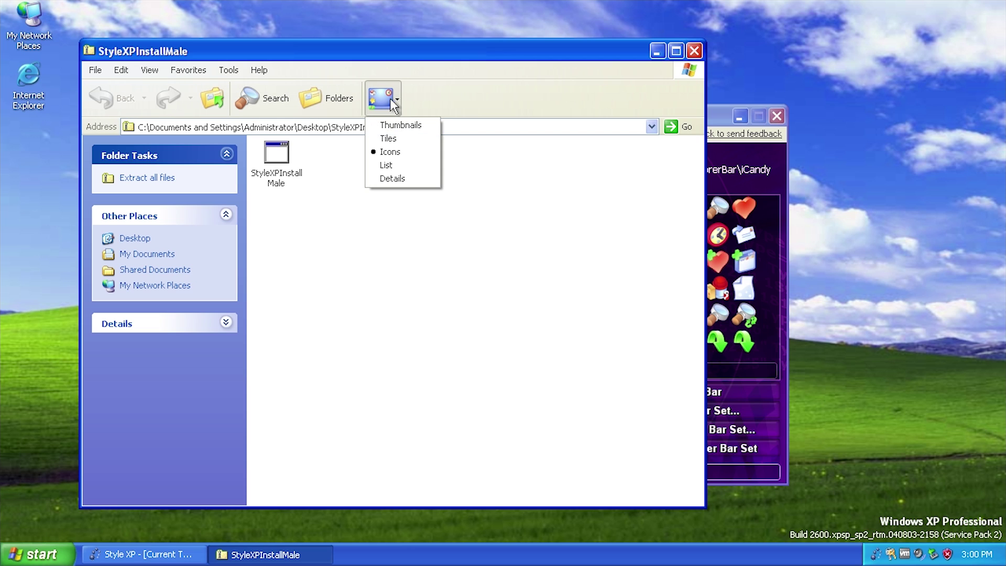
left_click(427, 93)
Go to the Style XP themes and apply the Panther theme.
left_click(731, 158)
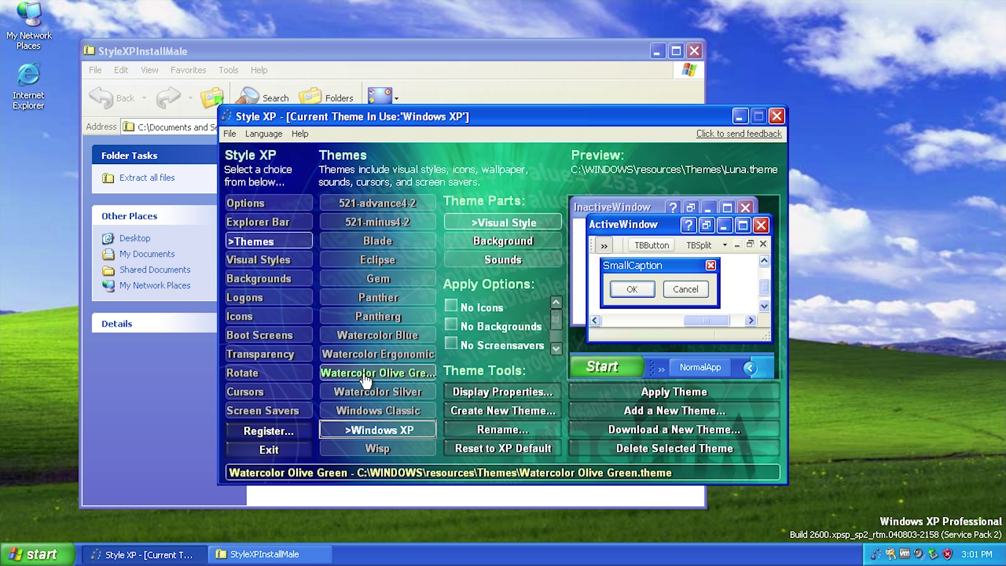
left_click(393, 297)
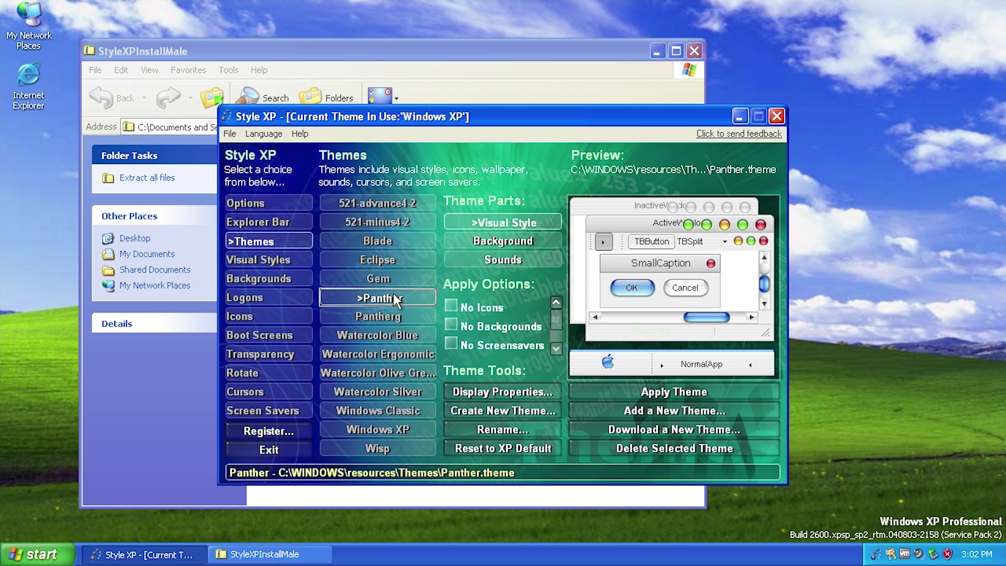
left_click(666, 392)
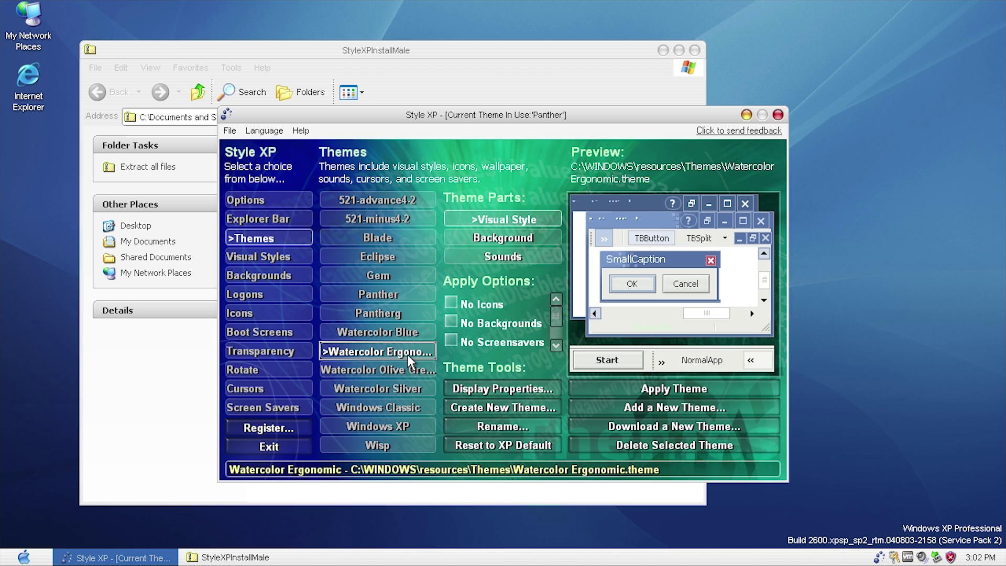
Preview the Watercolor themes and apply the Wisp theme, checking its look on the StyleXPInstallMale folder window.
left_click(403, 370)
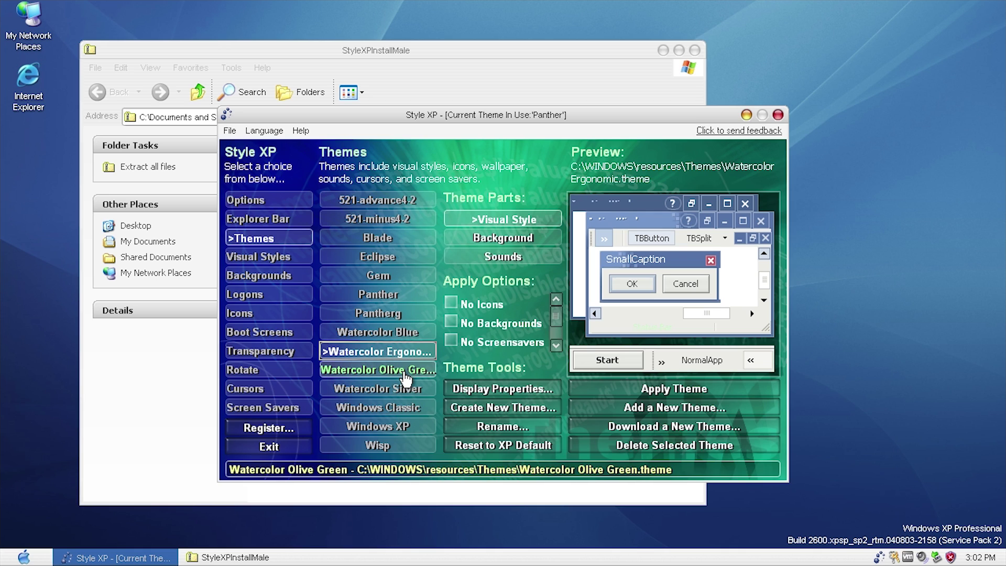
left_click(404, 390)
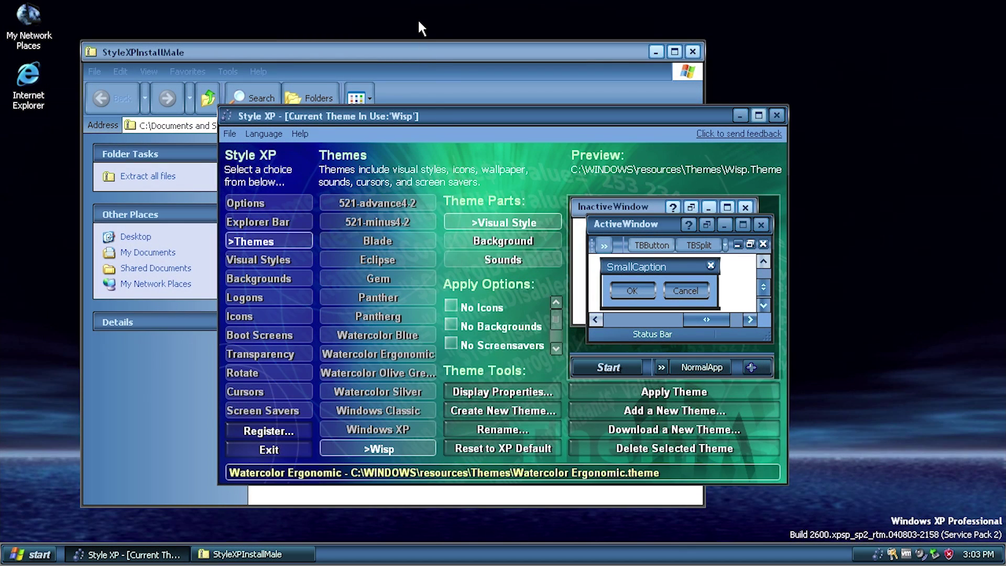
left_click(429, 58)
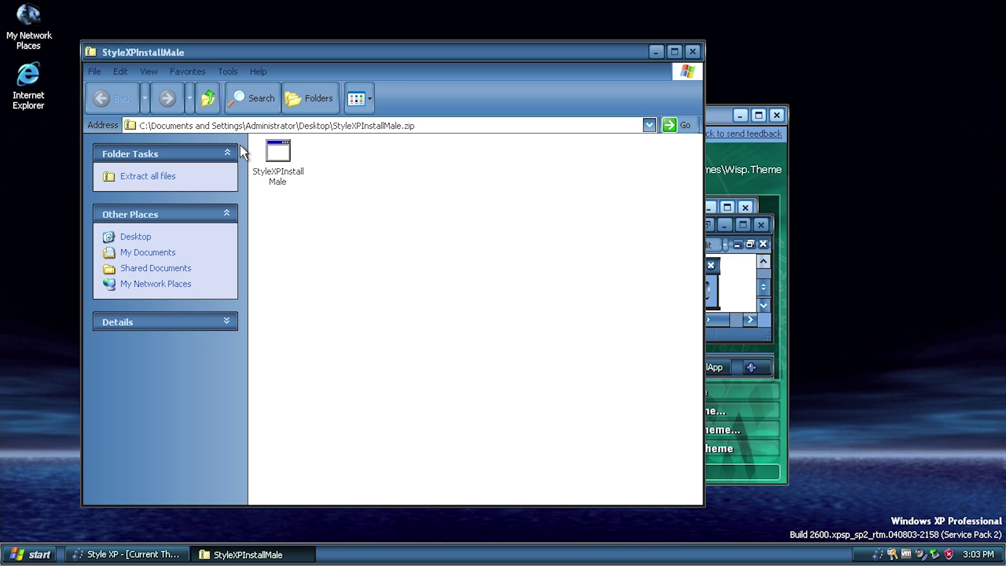
Check the Wisp look of the Start menu's program list and close the StyleXPInstallMale folder window.
left_click(30, 554)
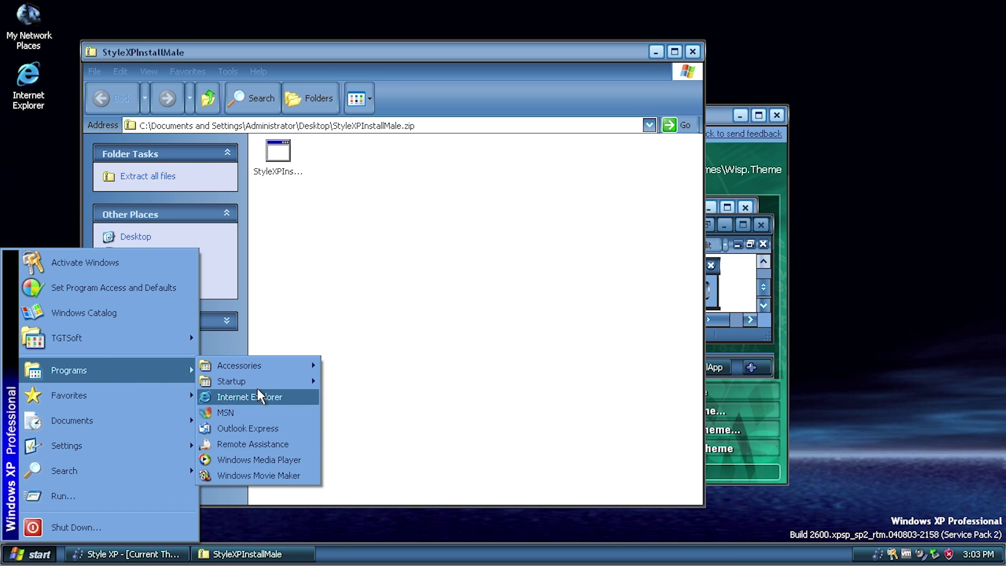
left_click(29, 177)
right_click(30, 177)
left_click(457, 352)
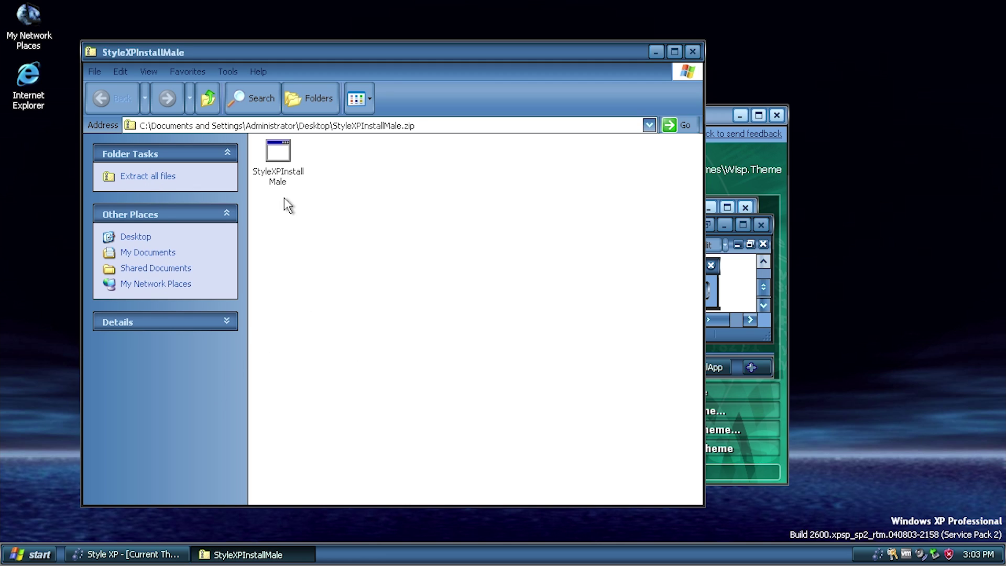
left_click(700, 54)
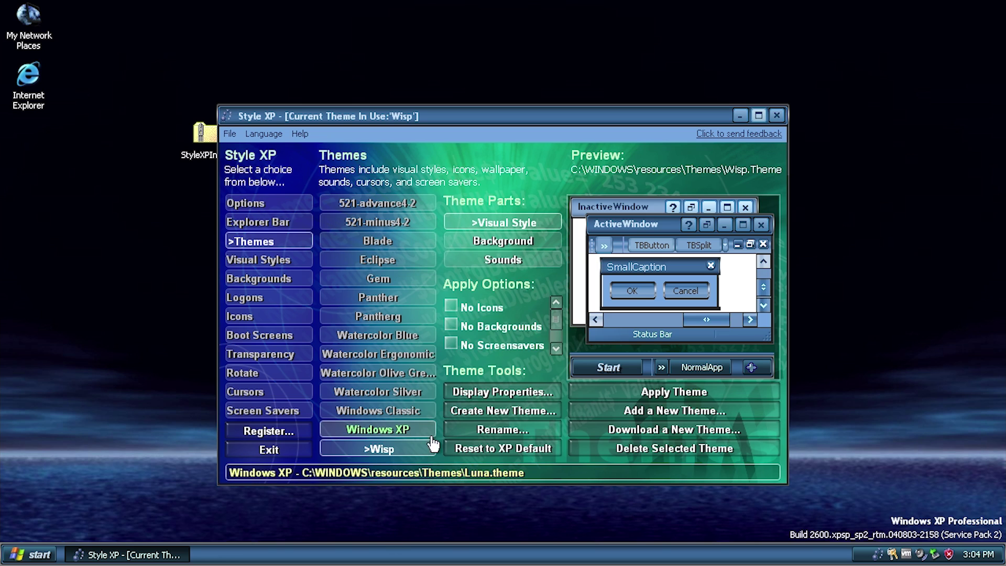
Enable the No Icons, No Backgrounds and No Screensavers apply options, and look at the Display Properties.
left_click(515, 330)
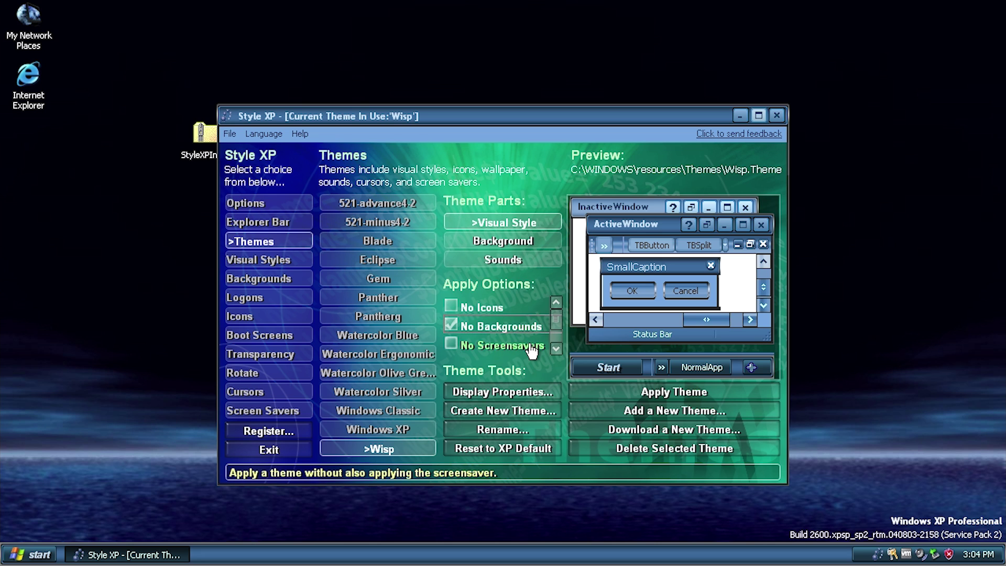
left_click(529, 344)
left_click(483, 309)
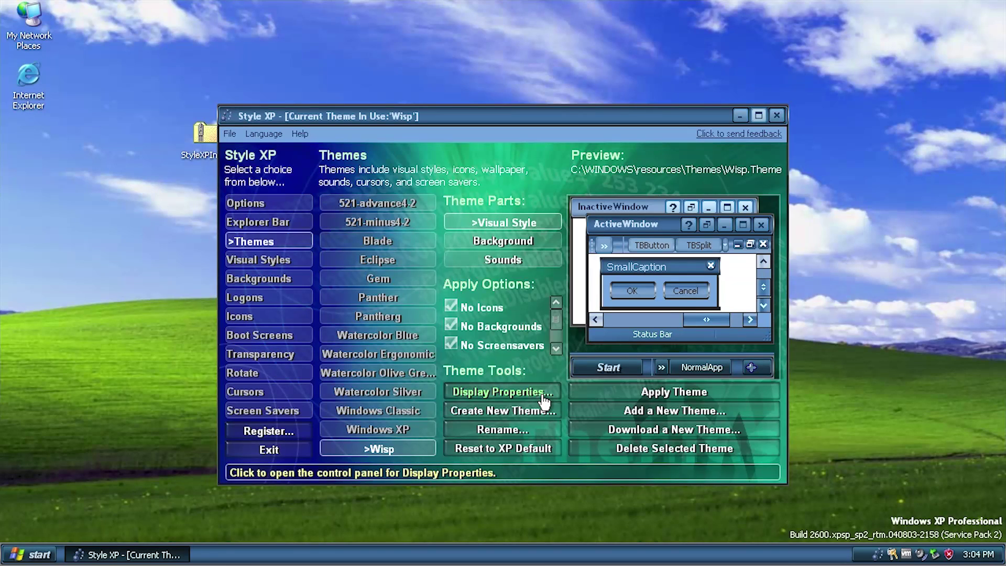
left_click(545, 402)
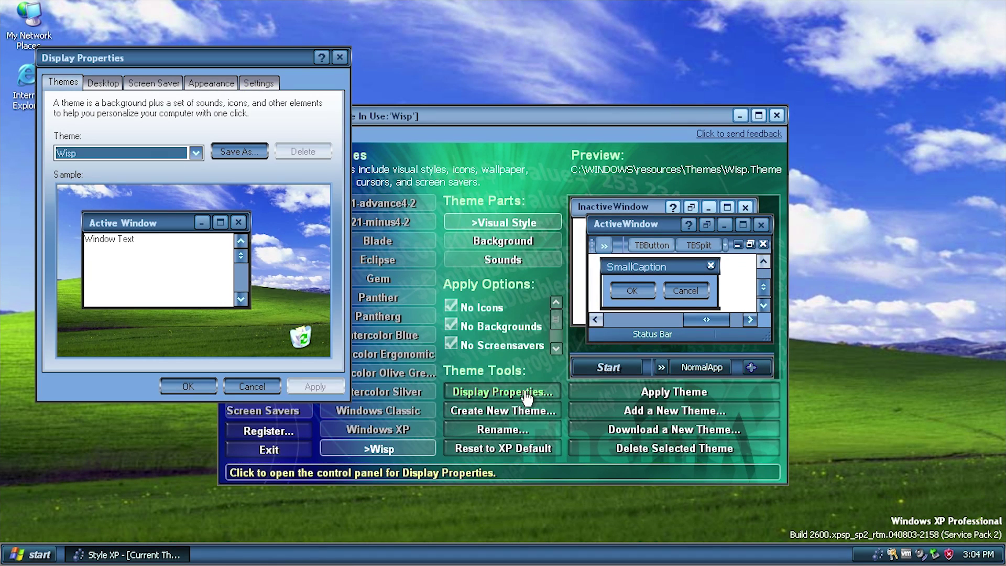
left_click(338, 58)
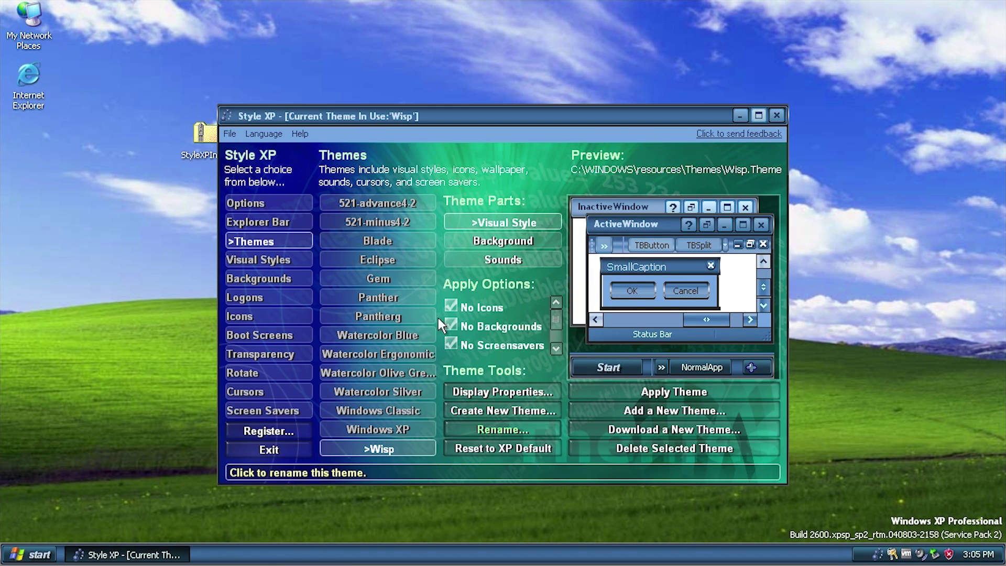
Reset to the default Windows XP theme and try the theme download page, closing the browser window again.
left_click(504, 451)
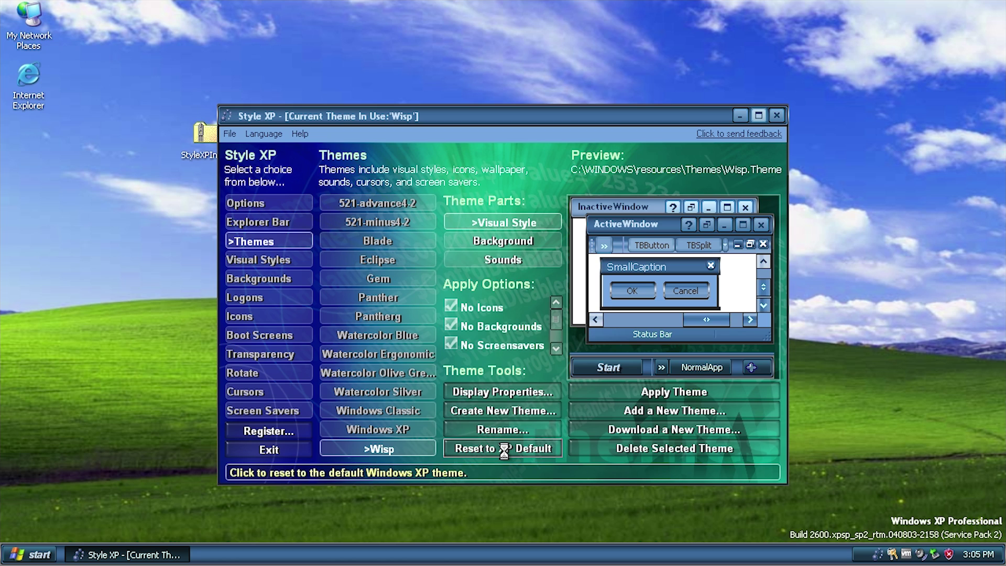
left_click(665, 435)
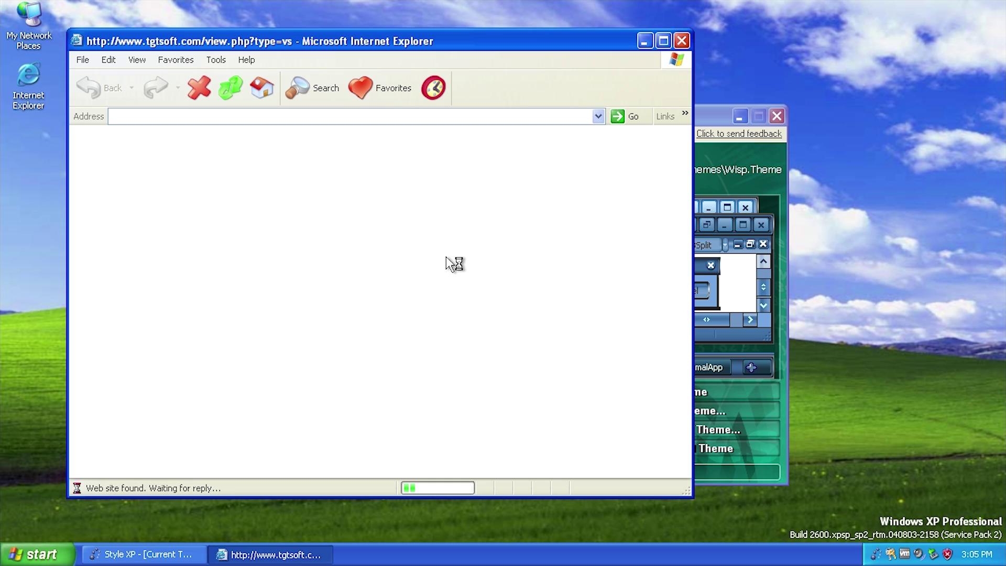
left_click(681, 41)
View the About Style XP information and close it.
left_click(300, 134)
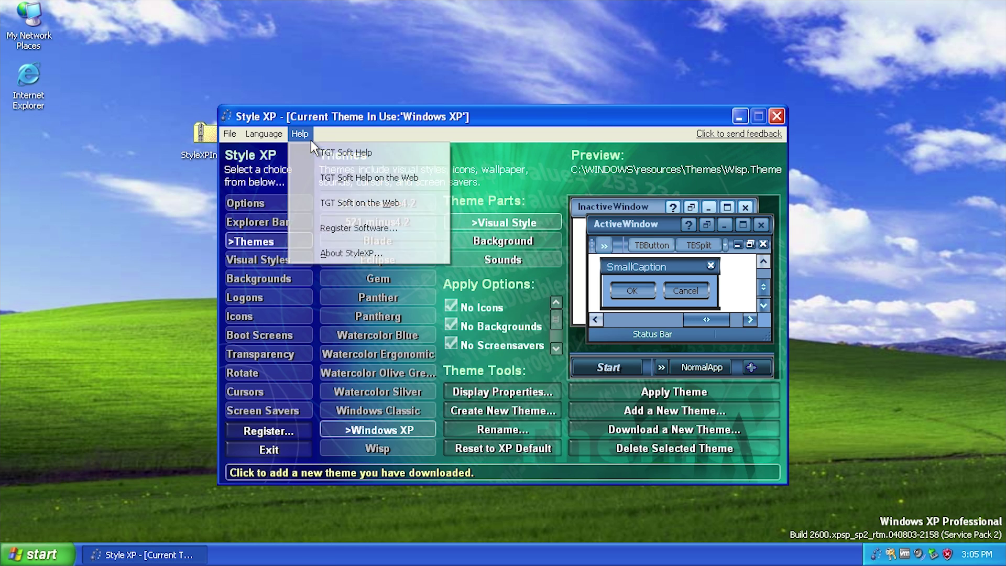
left_click(326, 255)
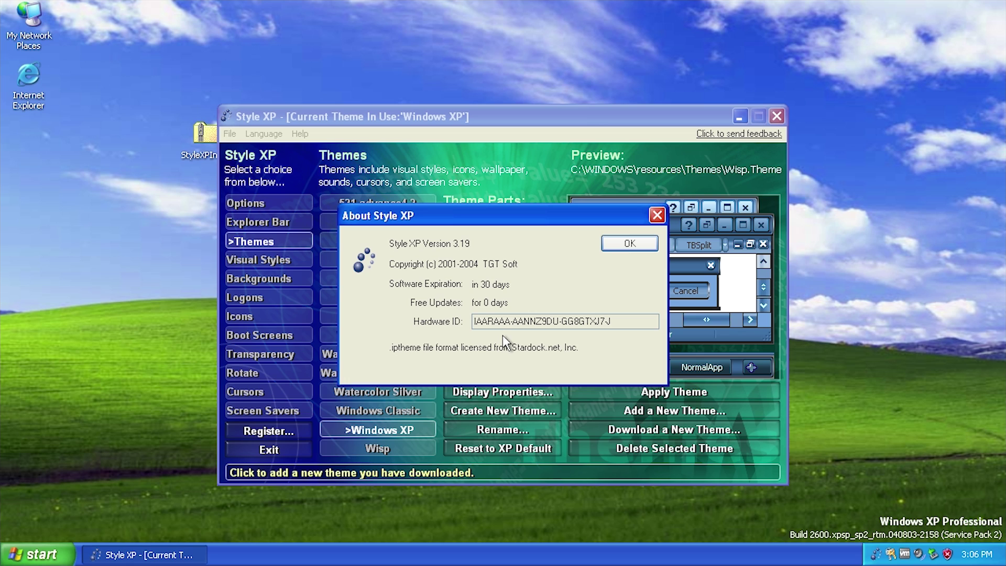
left_click(628, 244)
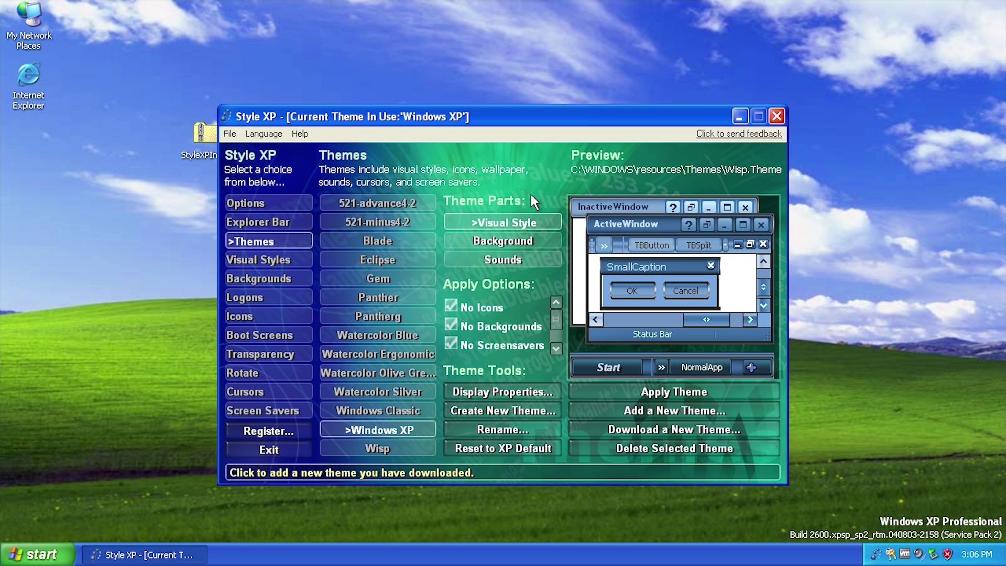
Glance at the visual styles, return to the themes and preview the Gem theme's sounds, background and visual style.
left_click(251, 261)
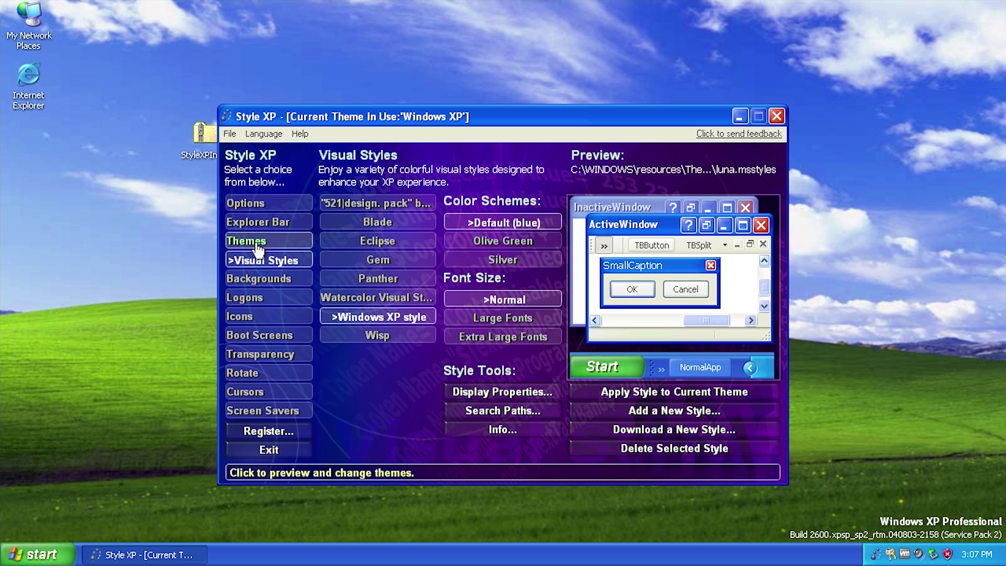
left_click(256, 243)
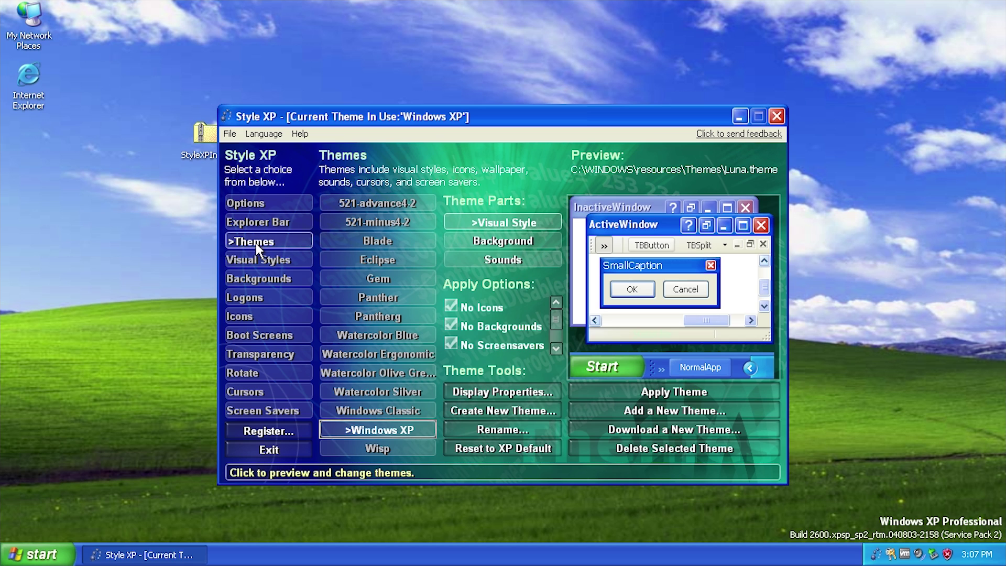
left_click(368, 279)
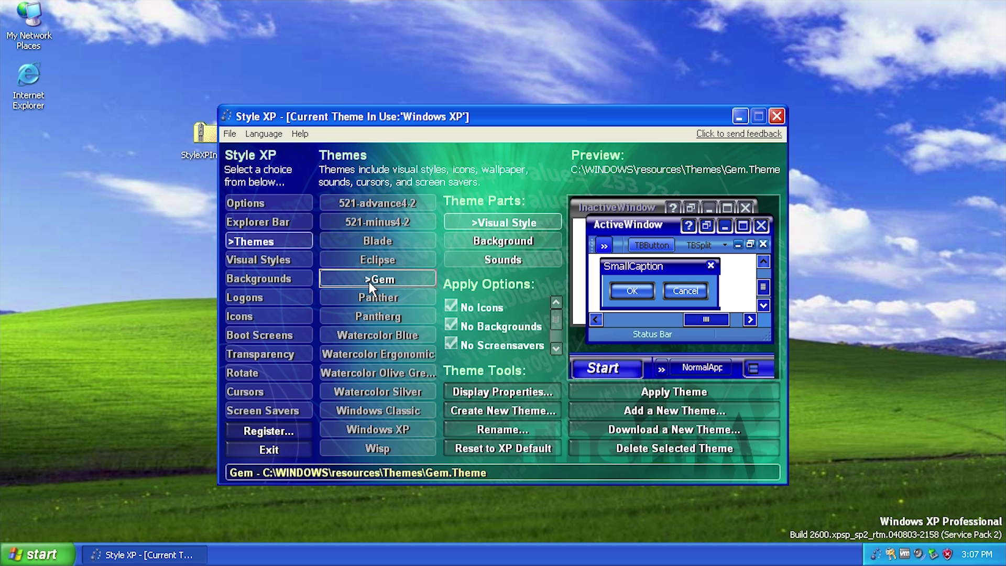
left_click(491, 260)
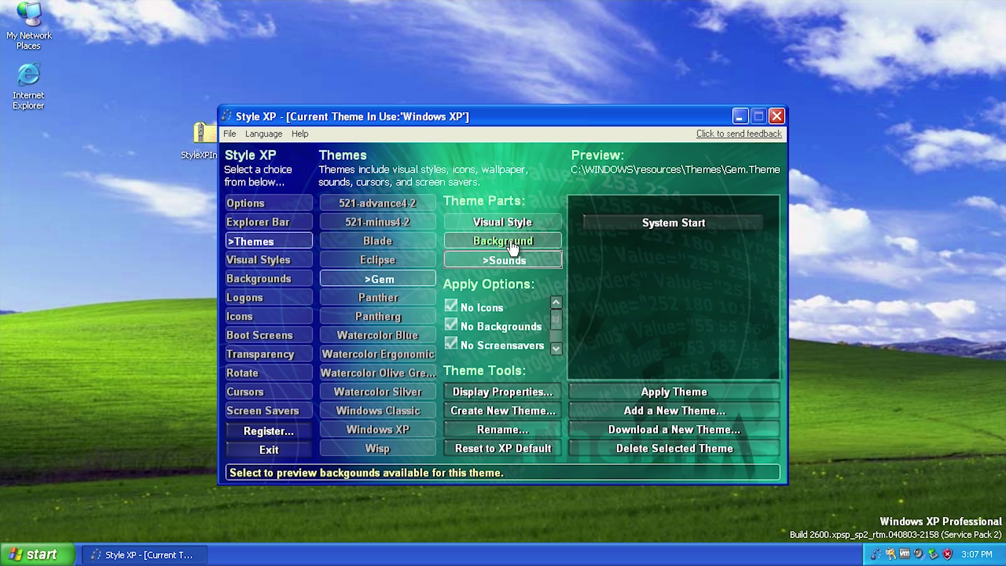
left_click(511, 242)
left_click(510, 223)
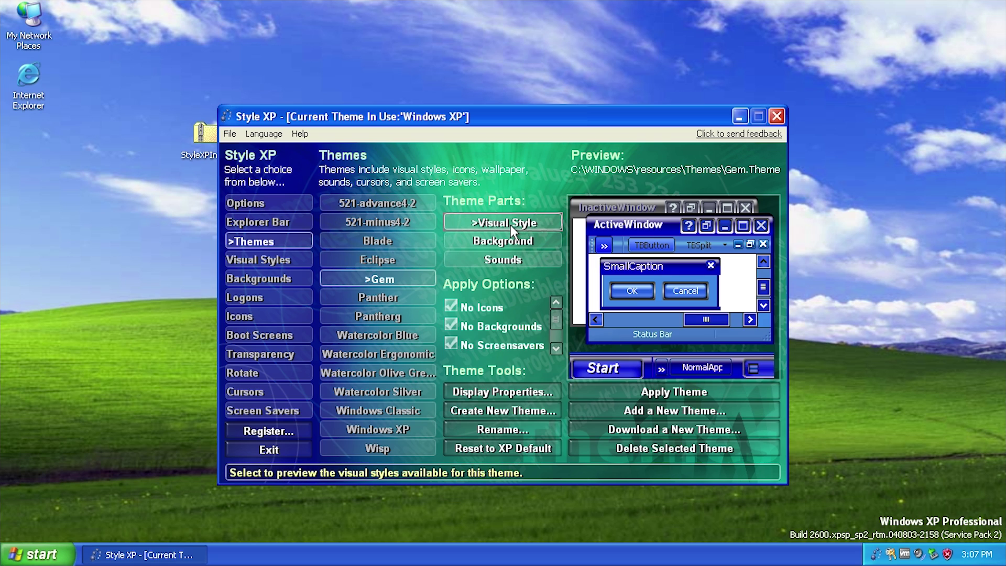
Go to the visual styles and preview the Panther and Blade styles.
left_click(281, 257)
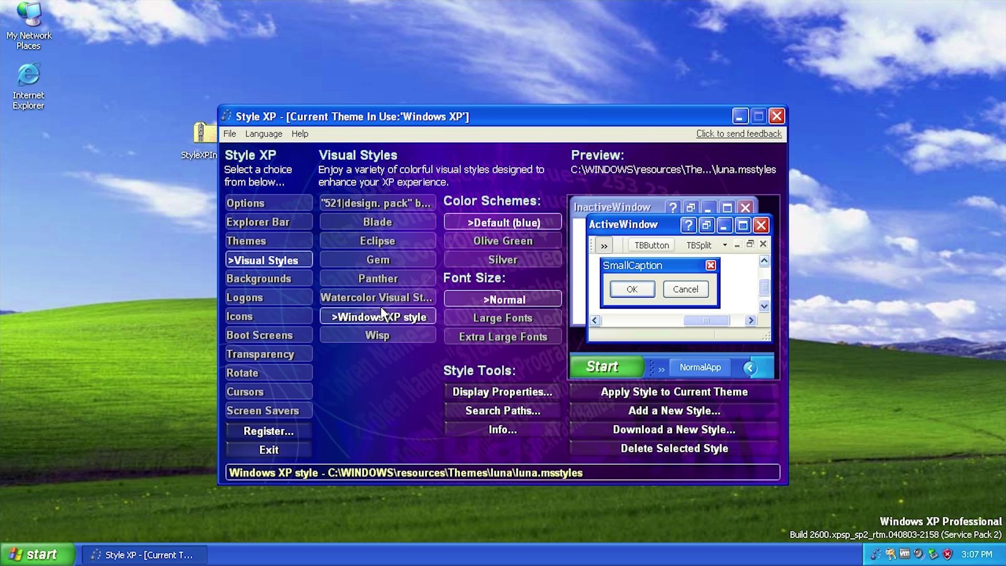
left_click(398, 279)
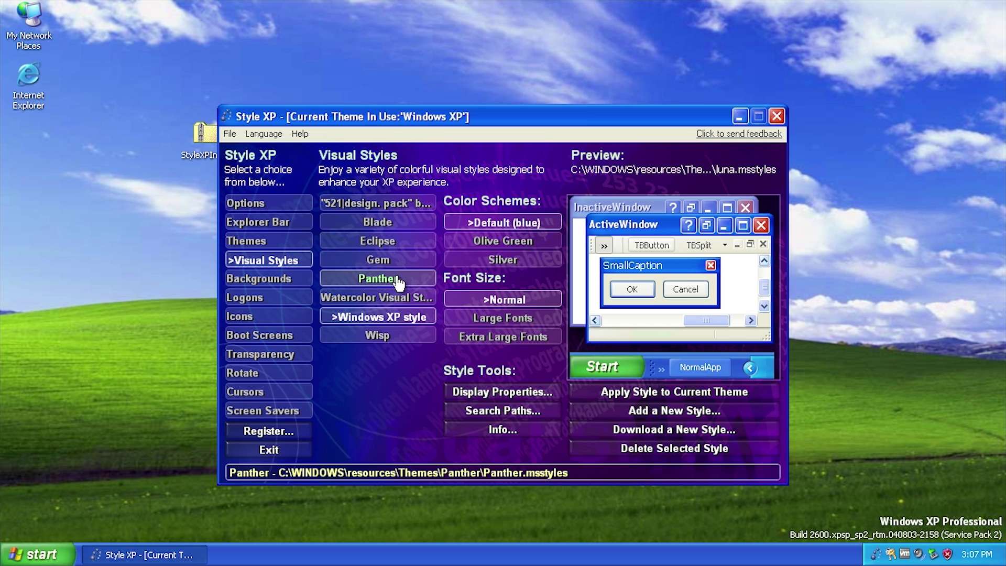
left_click(402, 223)
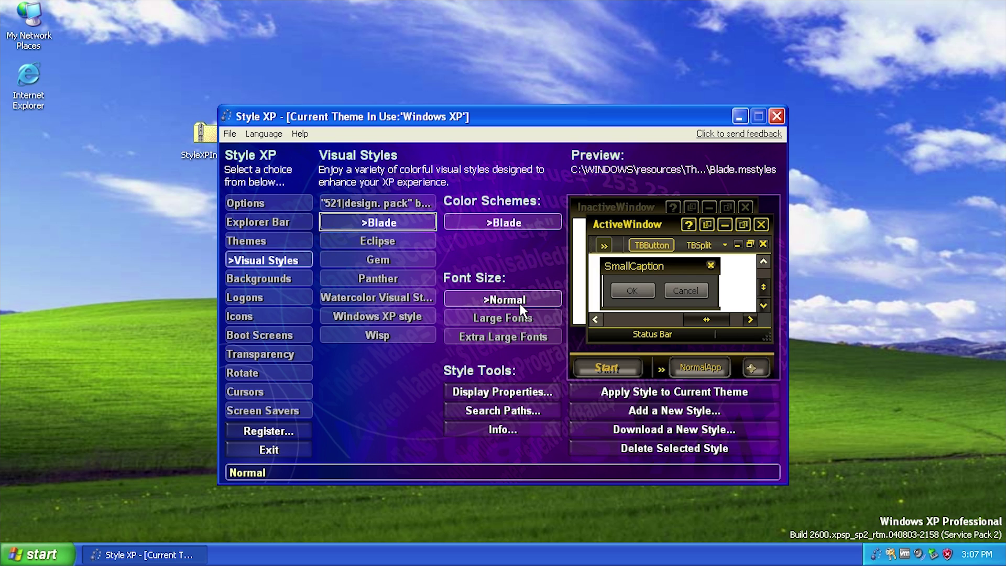
Go to the backgrounds, browse the wallpaper list and preview the Windows XP and Aqua_Blue wallpapers.
left_click(283, 276)
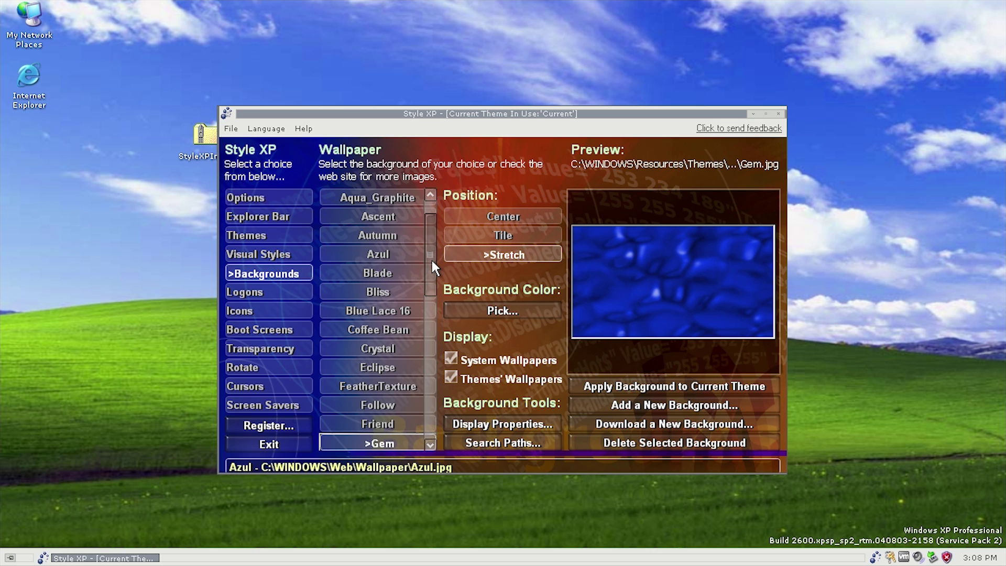
left_click_drag(431, 260, 441, 439)
left_click(407, 407)
scroll(419, 333, "up", 10)
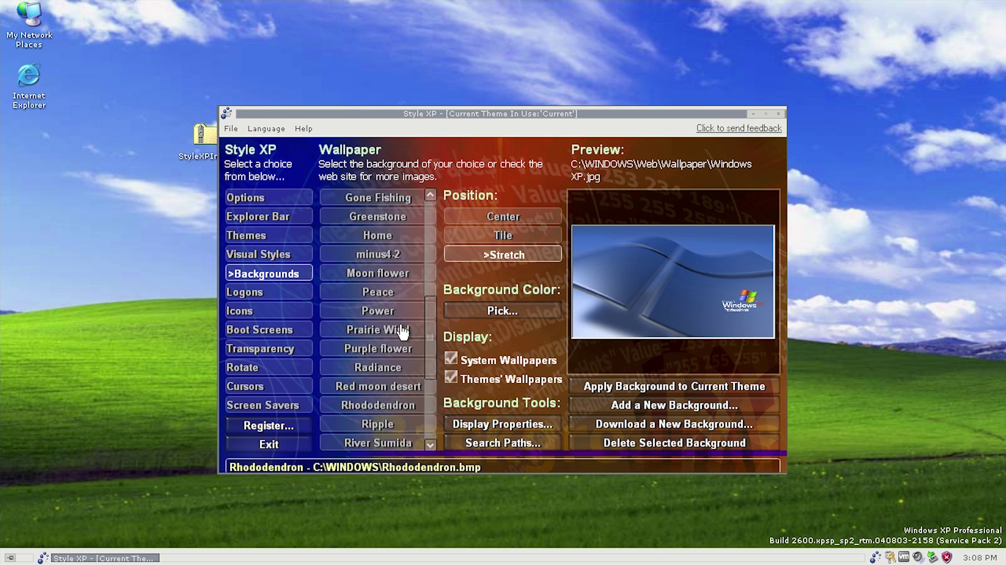
scroll(414, 325, "up", 2)
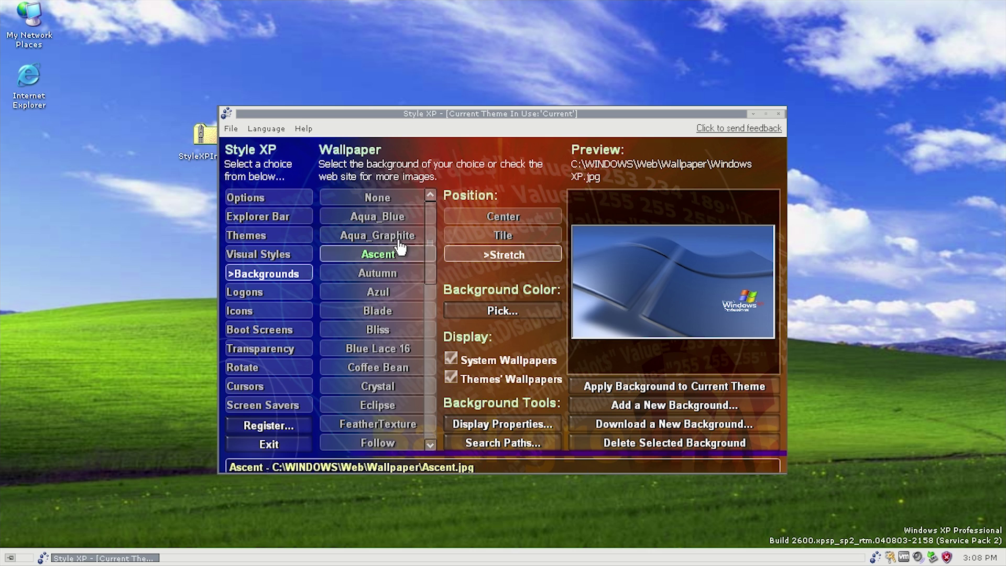
left_click(378, 215)
Go to the logon schemes and check the Style XP version details, dismissing the Log Off Windows dialog.
left_click(269, 292)
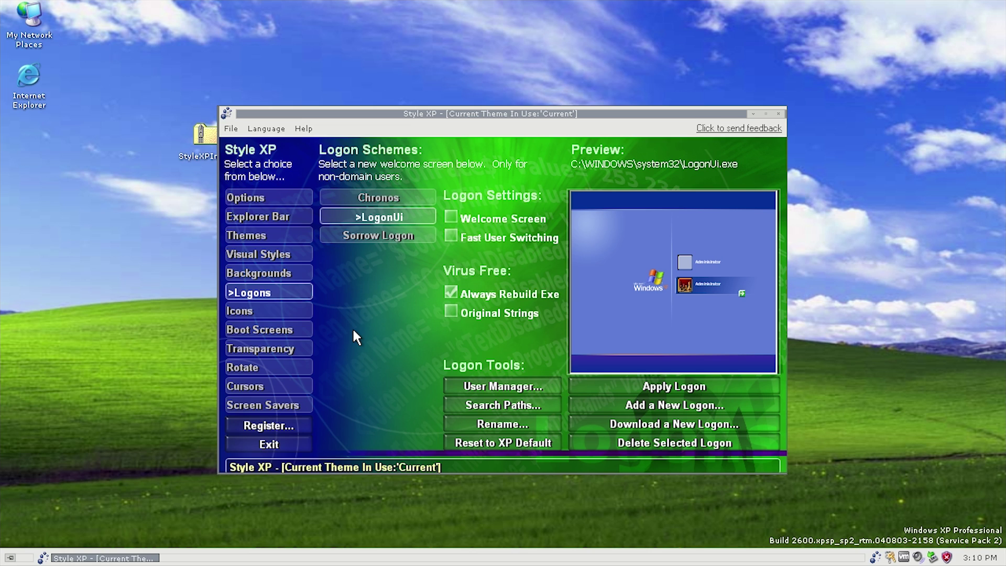
left_click(306, 128)
left_click(332, 253)
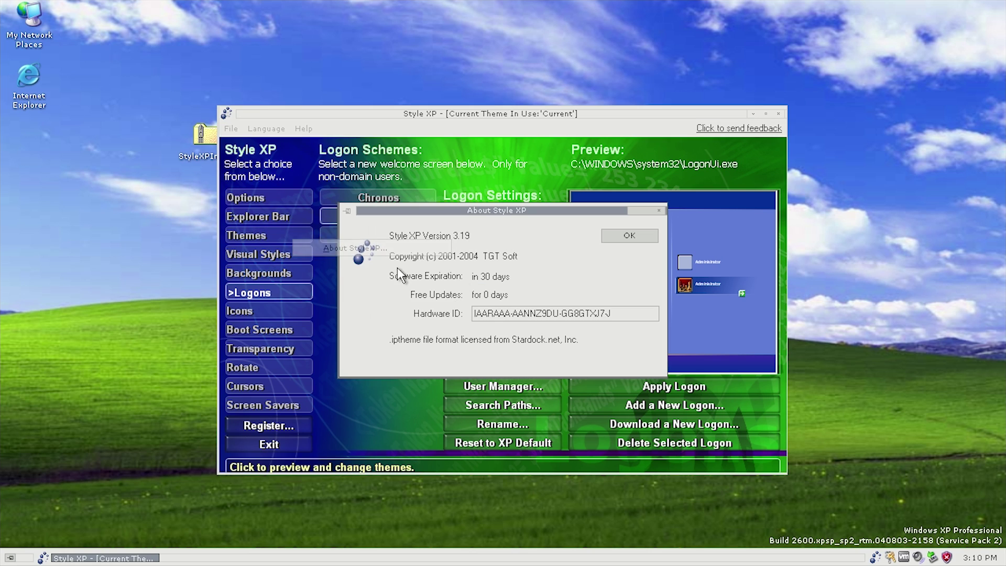
left_click(658, 210)
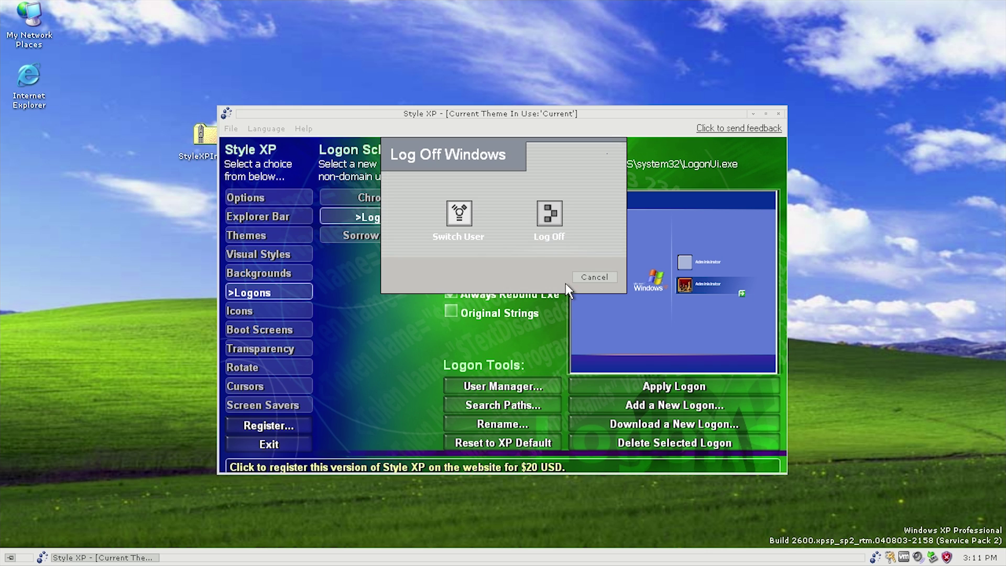
left_click(584, 277)
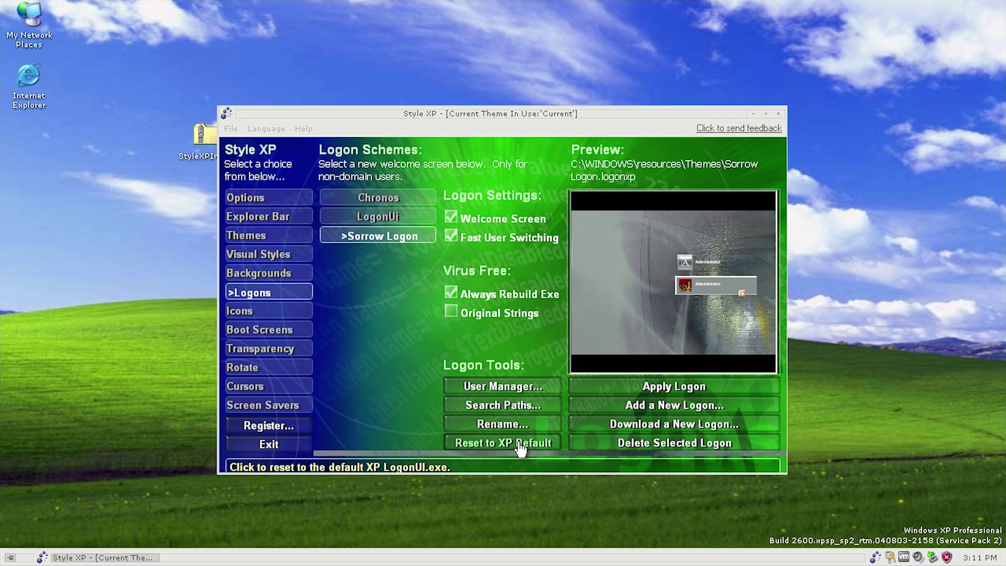
Apply the Chronos logon scheme and switch user to check its welcome screen, returning to the same session.
left_click(402, 199)
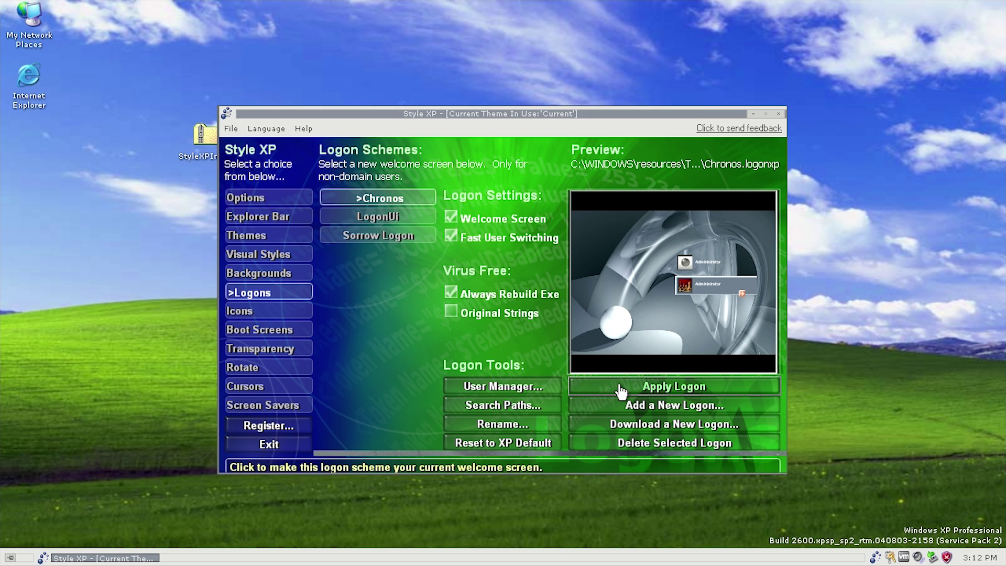
left_click(15, 557)
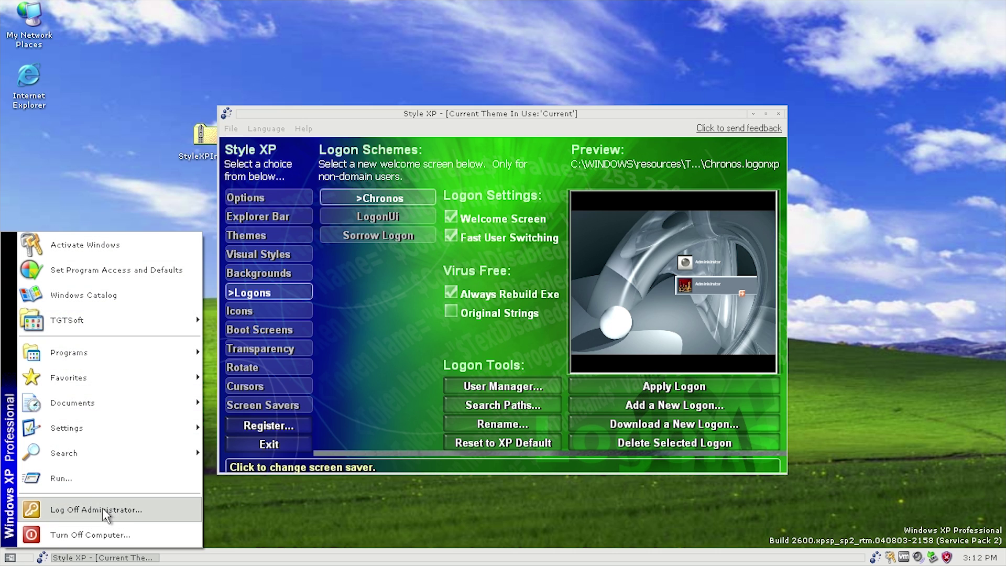
left_click(97, 509)
left_click(454, 215)
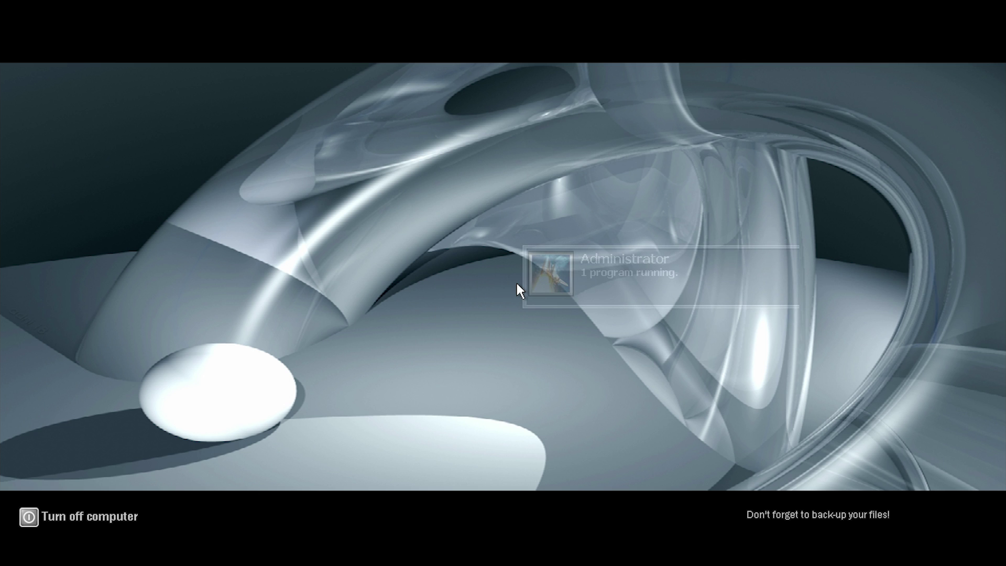
left_click(588, 278)
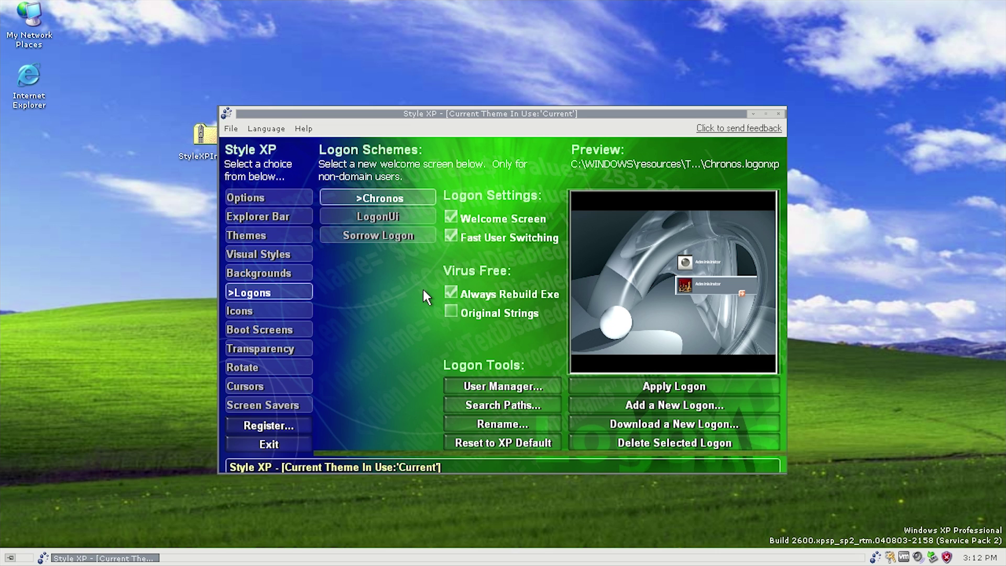
Go to the icon sets and preview the shell, folder and drive icons of the XP-iCandy set.
left_click(283, 311)
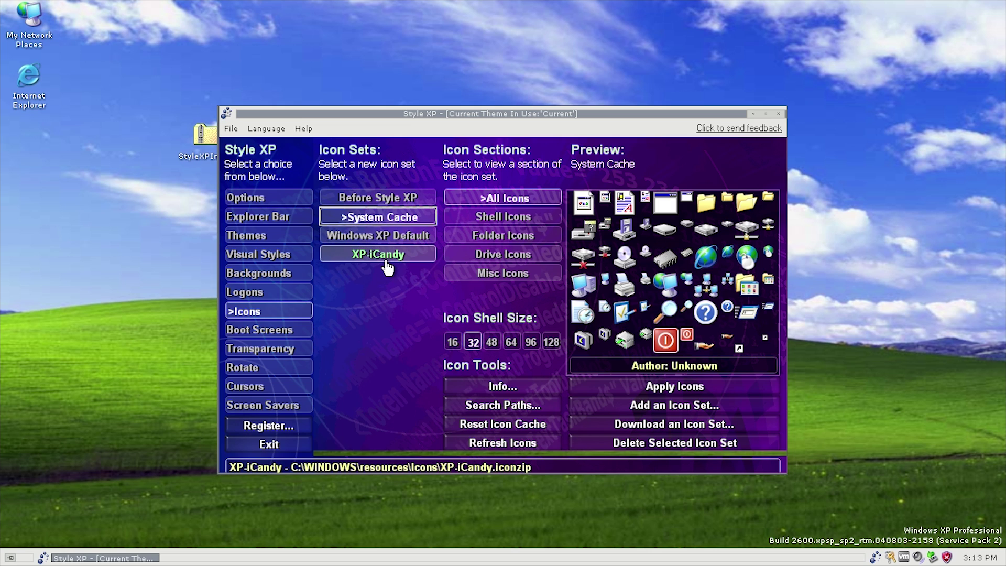
left_click(369, 253)
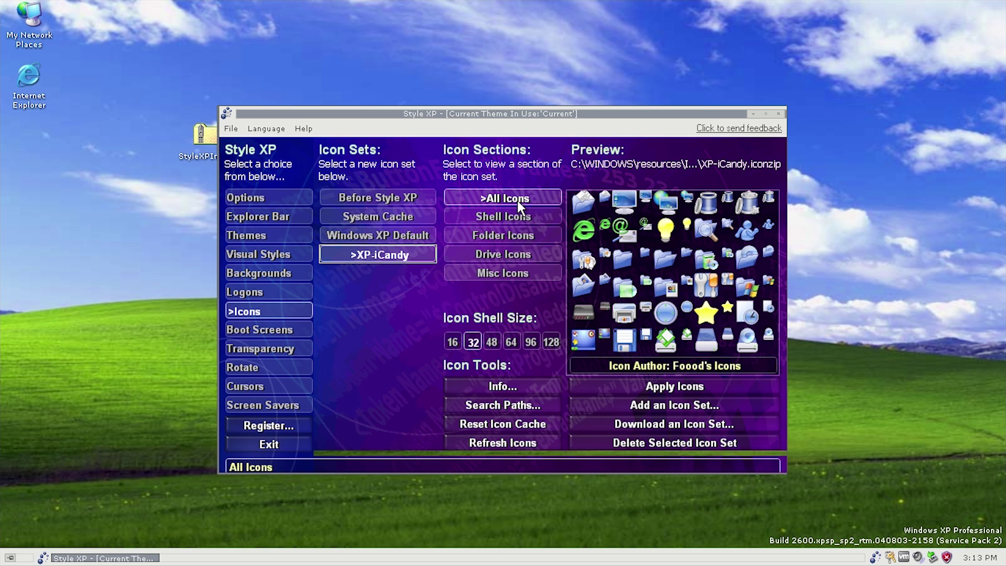
left_click(529, 220)
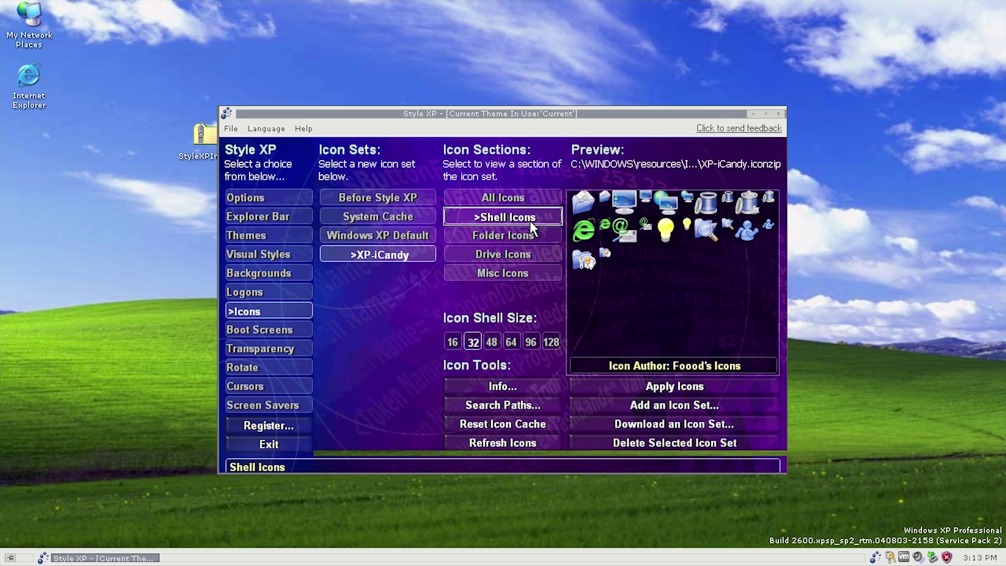
left_click(526, 235)
left_click(527, 252)
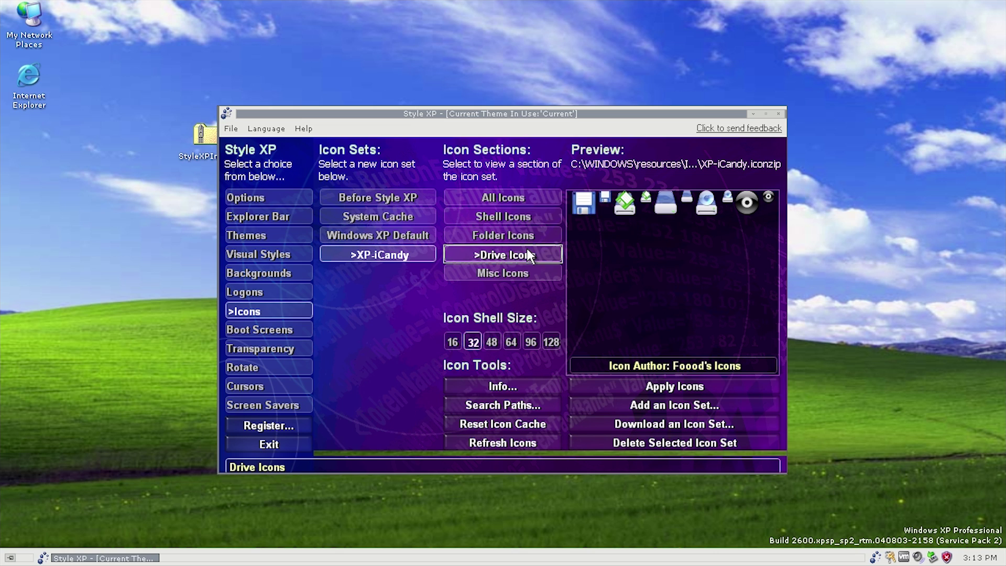
Show all icons of the XP-iCandy set and change the desktop and shell icon size to 128 x 128 pixels, dismissing the reboot notice.
left_click(521, 200)
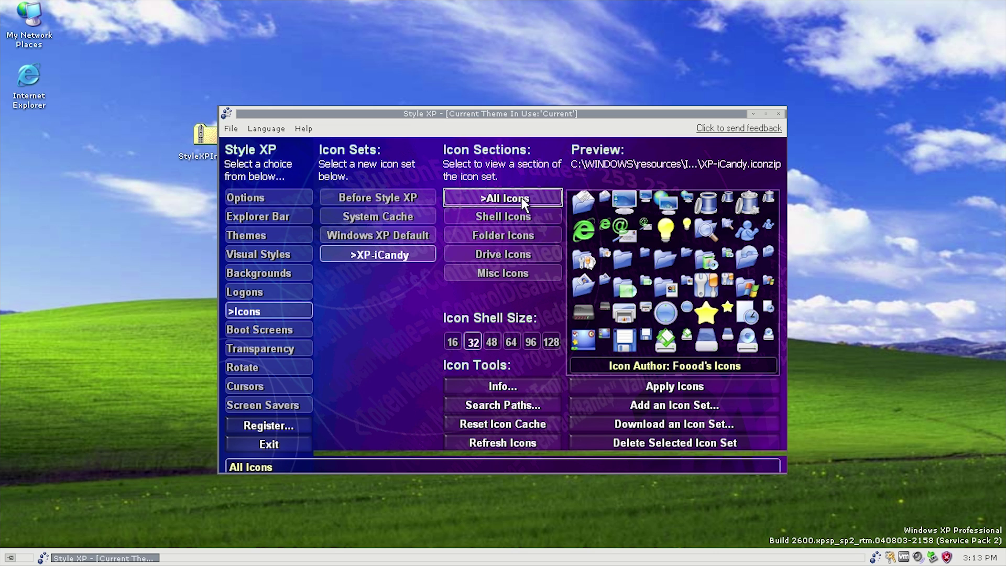
left_click(551, 343)
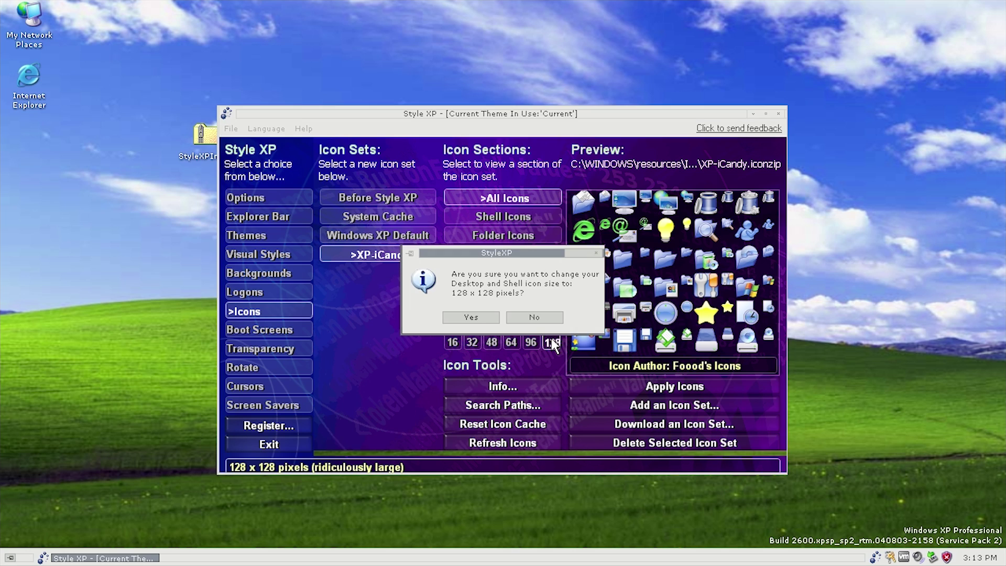
left_click(471, 317)
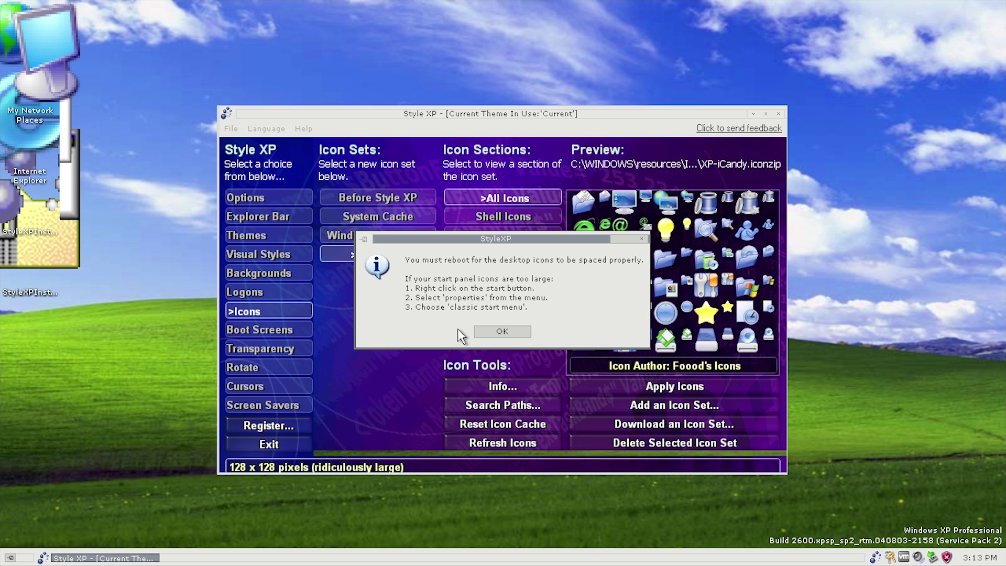
left_click(493, 330)
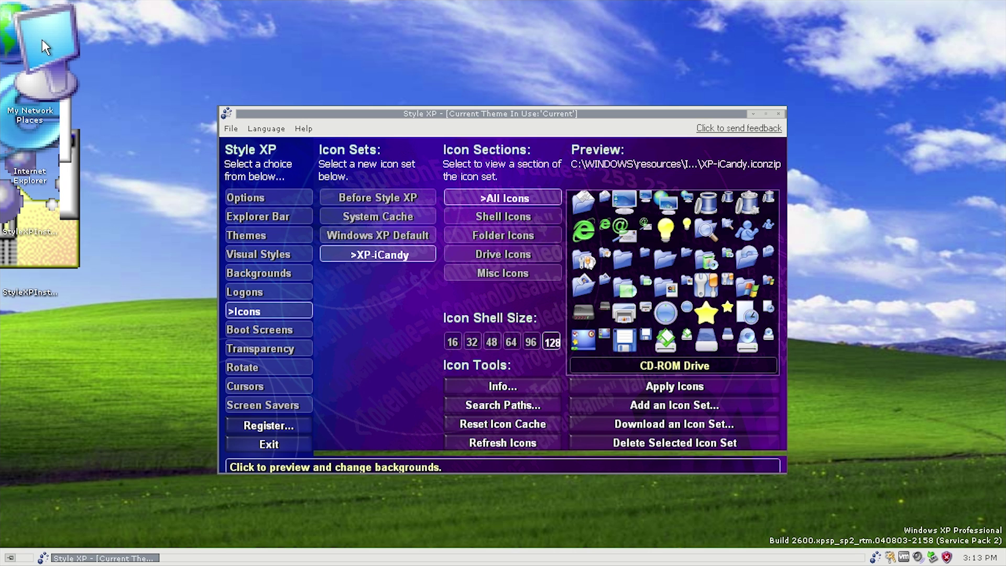
Spread the overlapping desktop icons apart, moving My Network Places, Internet Explorer and the two StyleXP installer files.
left_click_drag(42, 40, 183, 44)
left_click_drag(34, 113, 124, 211)
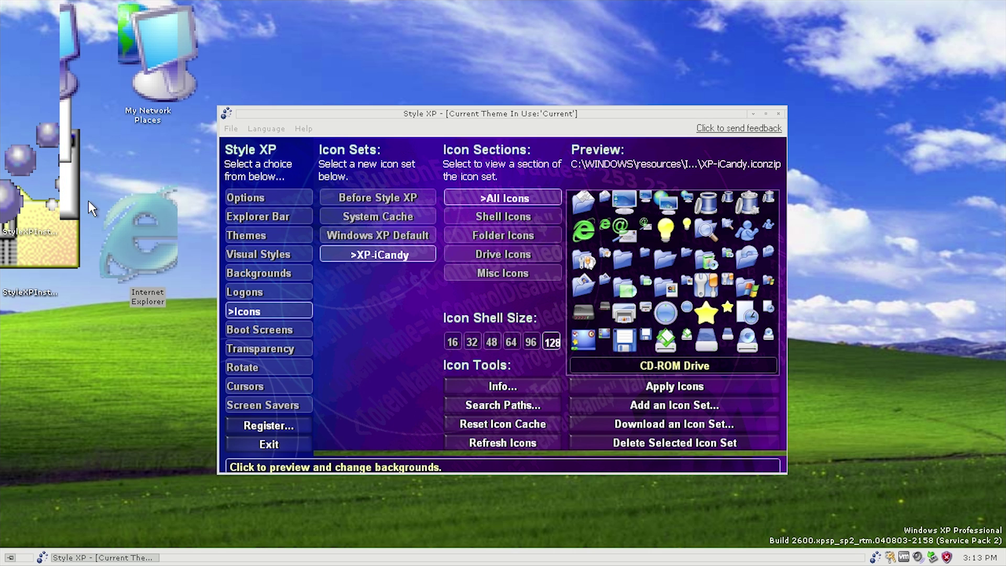
left_click_drag(49, 216, 146, 432)
left_click_drag(47, 245, 81, 340)
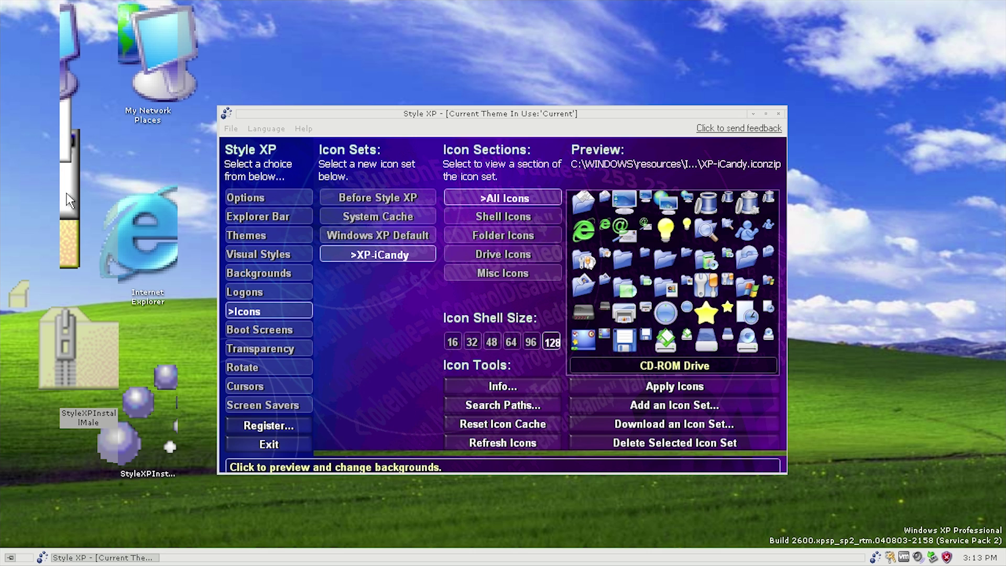
left_click(48, 191)
left_click_drag(164, 62, 228, 94)
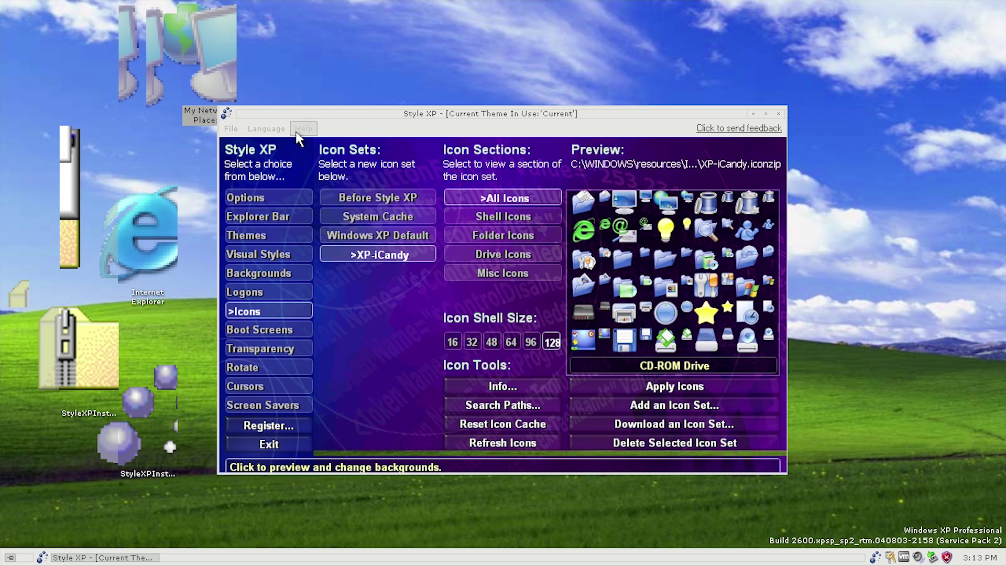
Apply the XP-iCandy set with all icon categories included, and move the Style XP window and the Internet Explorer icon aside to inspect the desktop.
left_click(674, 387)
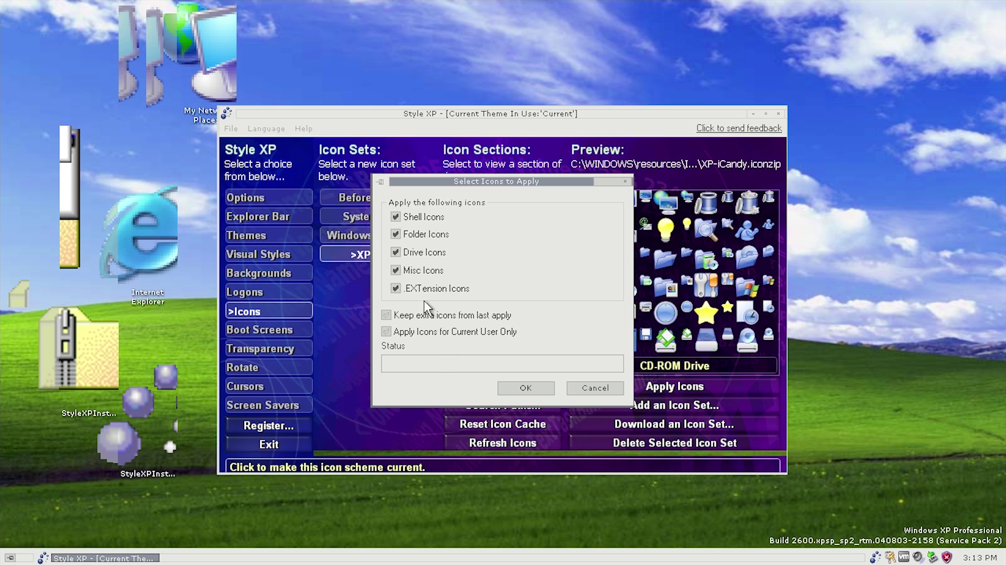
left_click(419, 160)
left_click(530, 388)
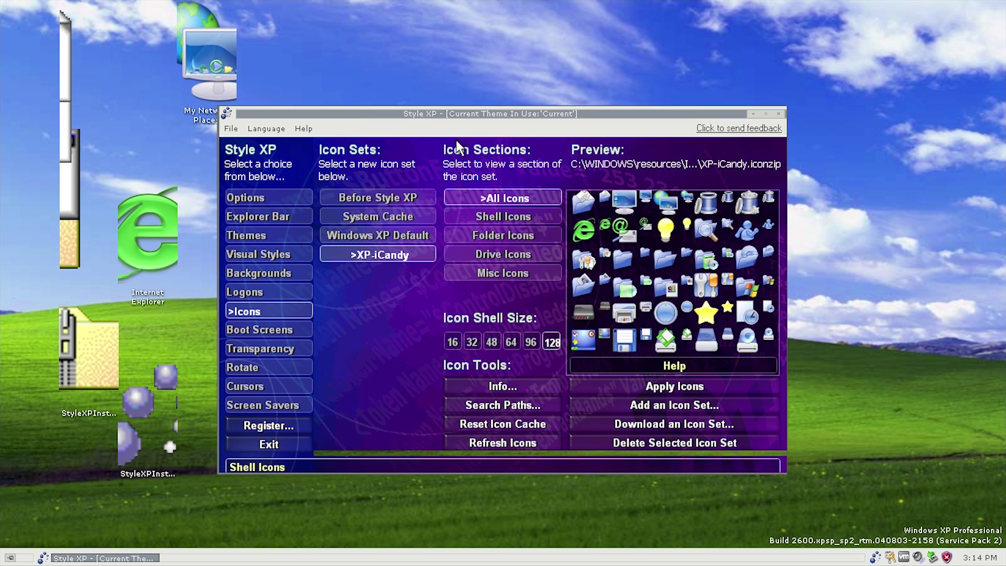
left_click_drag(419, 118, 530, 140)
left_click_drag(159, 225, 492, 72)
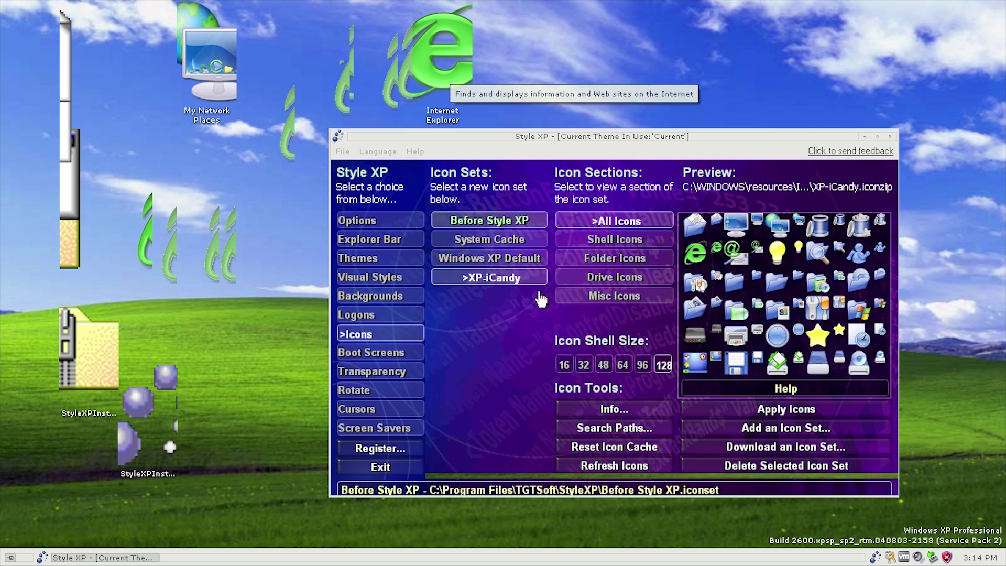
Try the 32-pixel icon shell size and settle on 48 pixels, confirming each change.
left_click(585, 365)
left_click(582, 340)
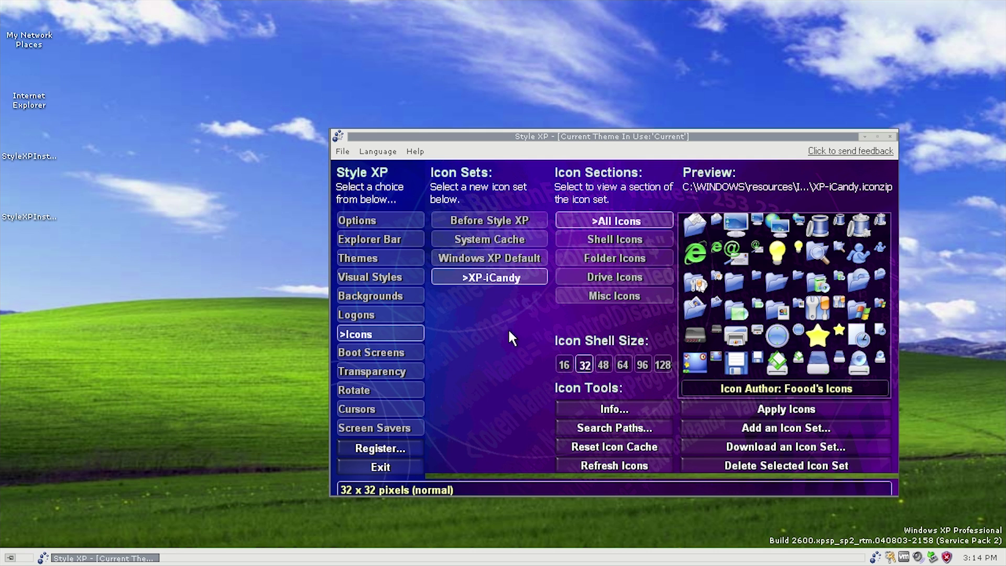
left_click(604, 365)
left_click(589, 342)
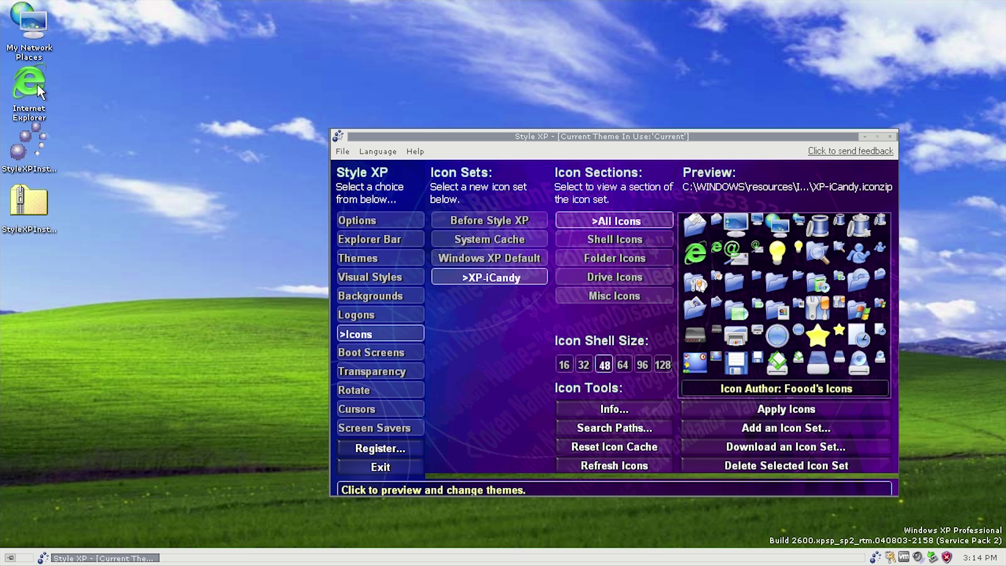
Check the new icons in the Start menu and its Programs list, and close the menu.
left_click(10, 557)
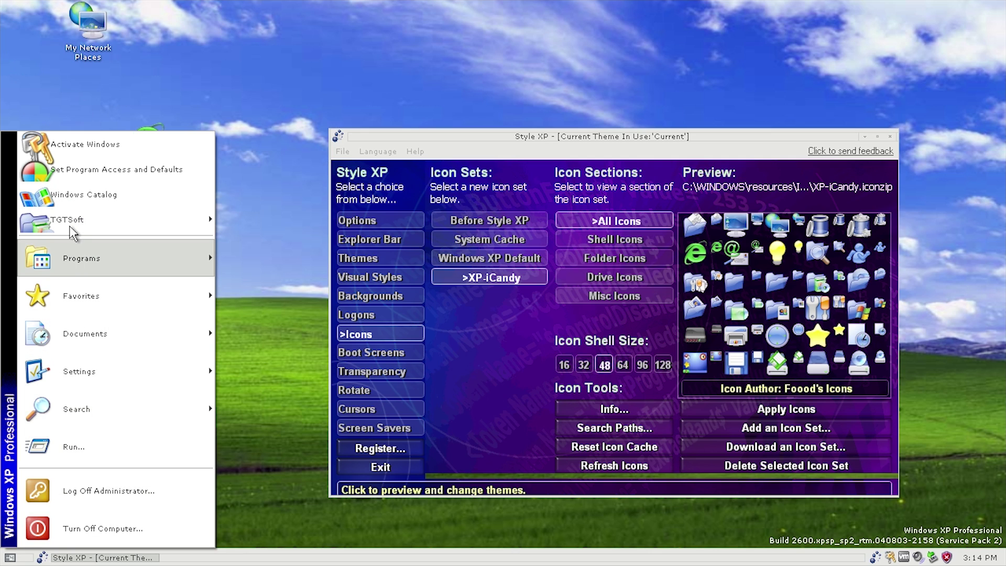
mouse_move(77, 258)
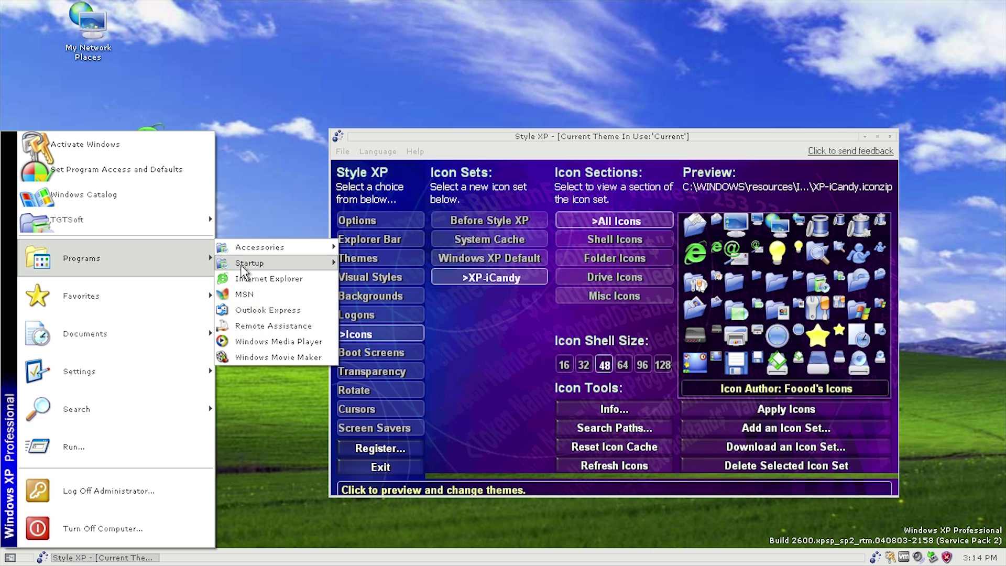
left_click(247, 120)
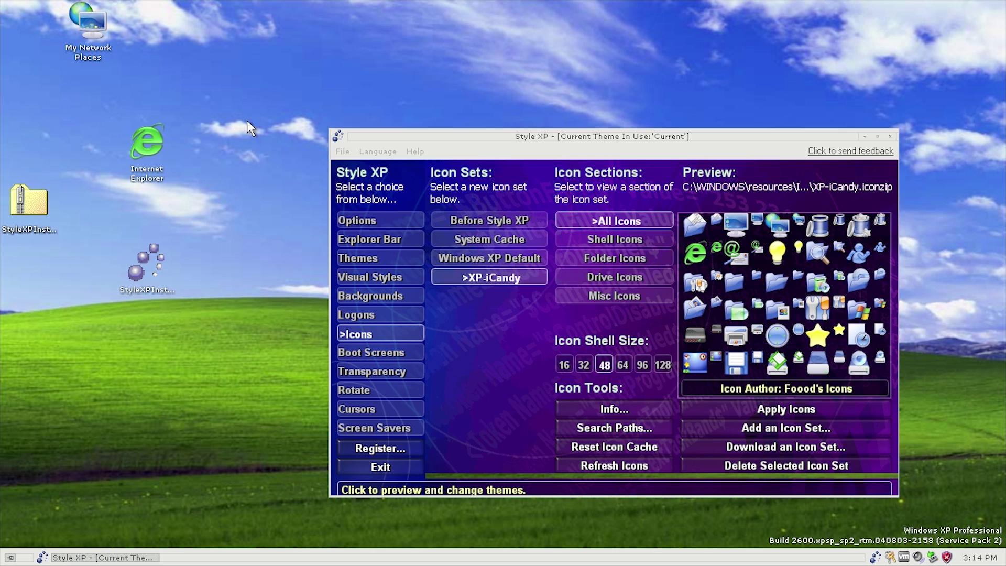
Open the StyleXPInstallMale archive, go through Desktop to My Computer and Local Disk (C:) to inspect the new folder and drive icons, and close the window.
double_click(19, 214)
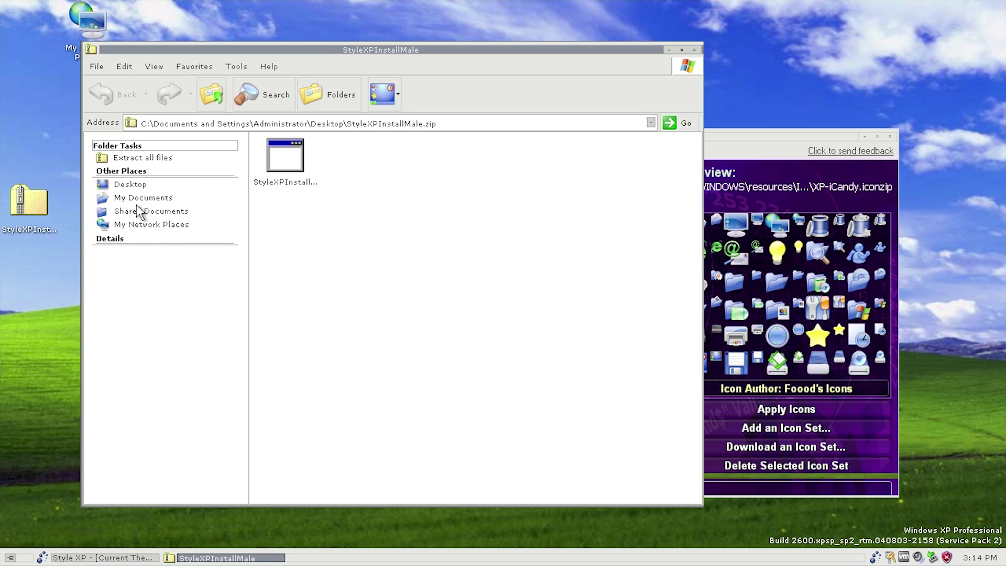
left_click(130, 184)
double_click(355, 152)
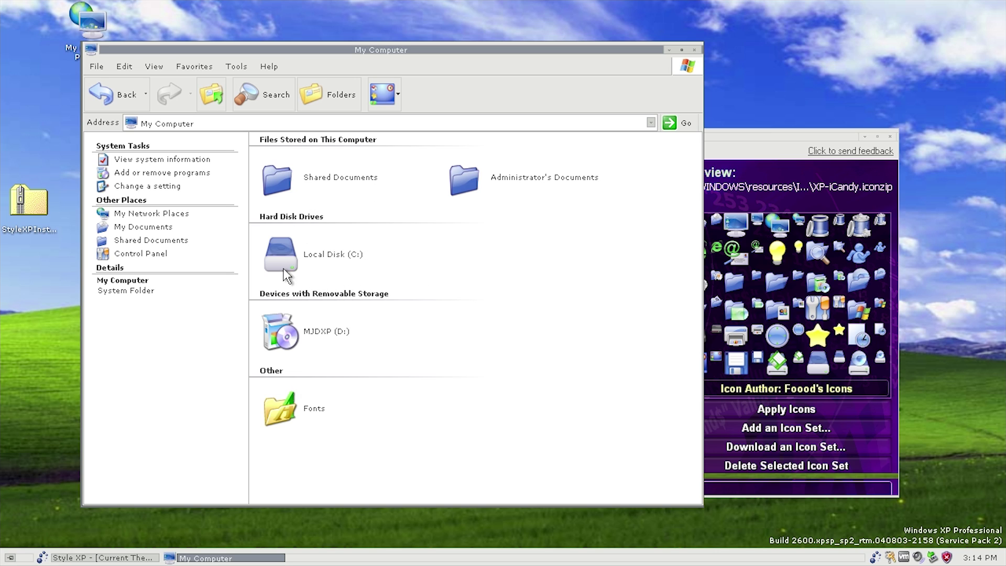
left_click_drag(257, 237, 343, 271)
left_click(365, 275)
mouse_move(316, 260)
double_click(299, 253)
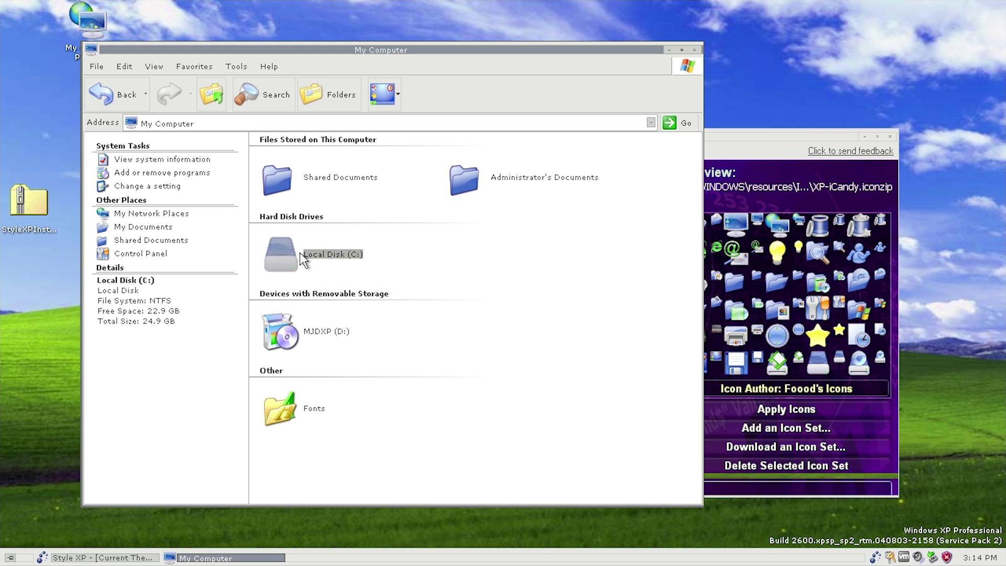
left_click(124, 93)
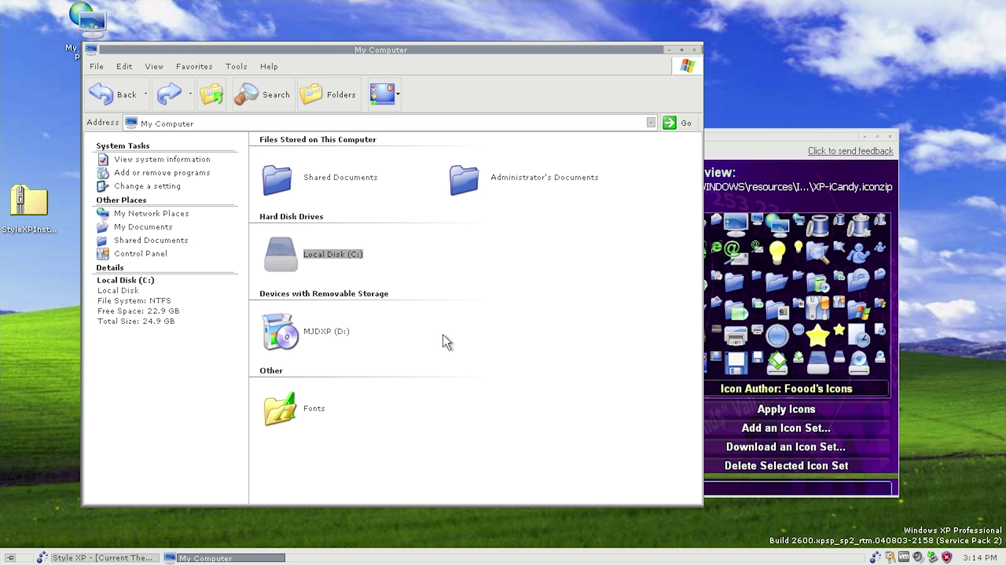
left_click(694, 50)
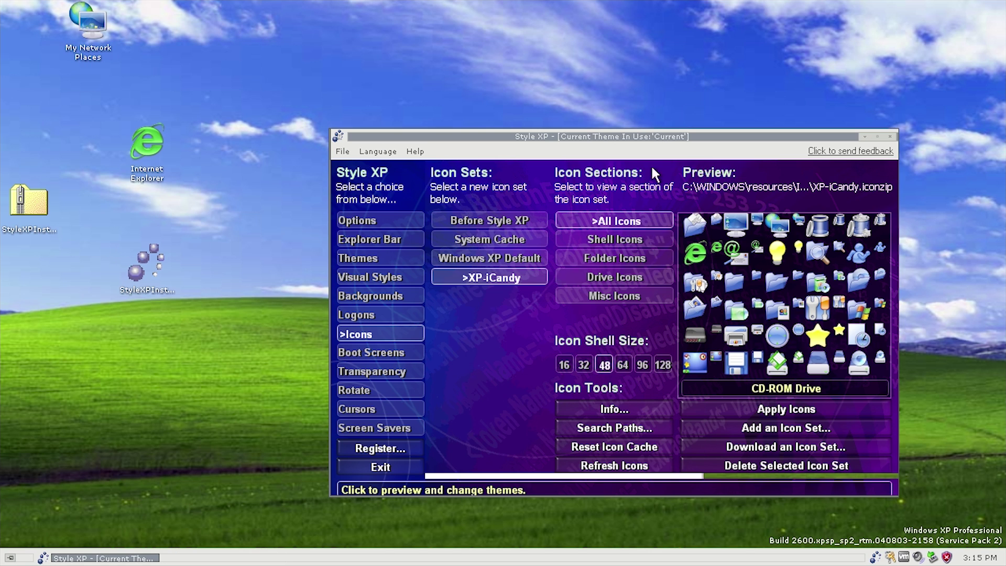
Go to the boot screens and allow C:\boot.ini to be rewritten with the additional bootscreen entry.
left_click(398, 353)
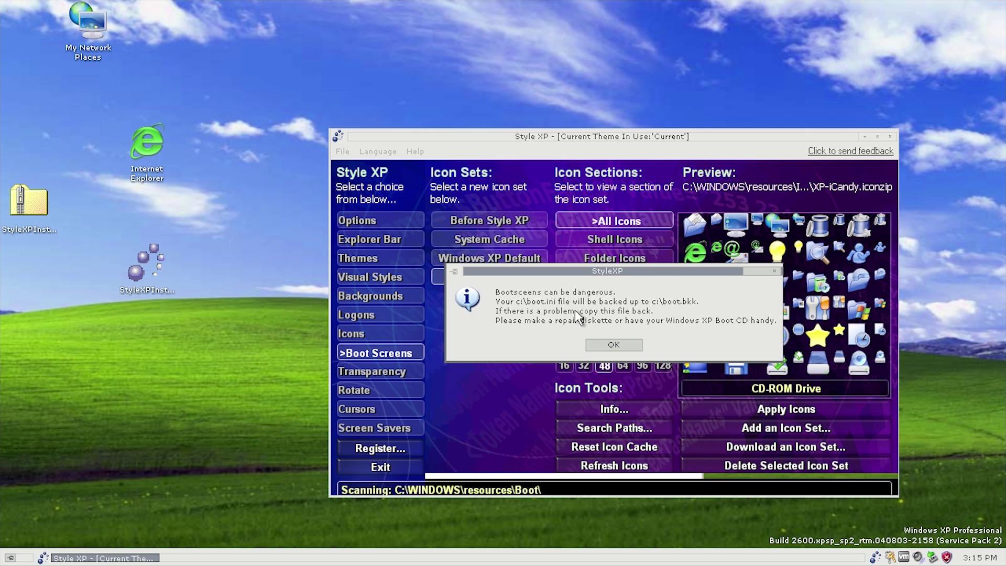
left_click(613, 344)
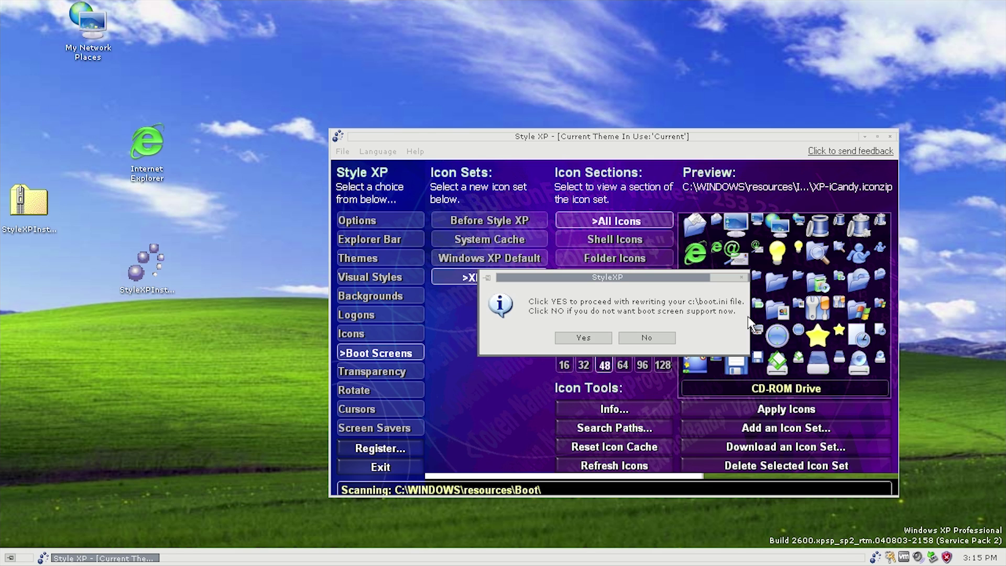
left_click(580, 339)
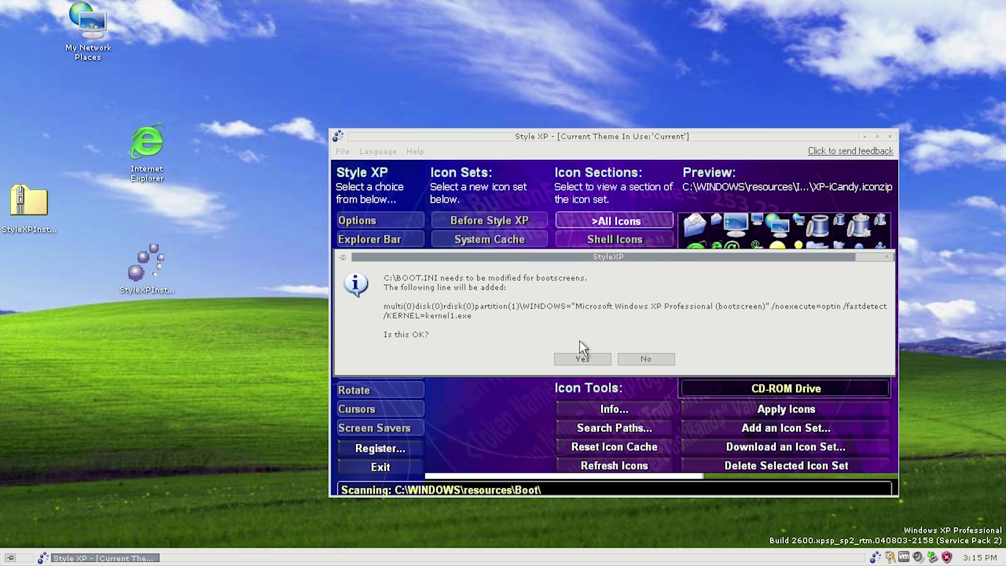
left_click(586, 361)
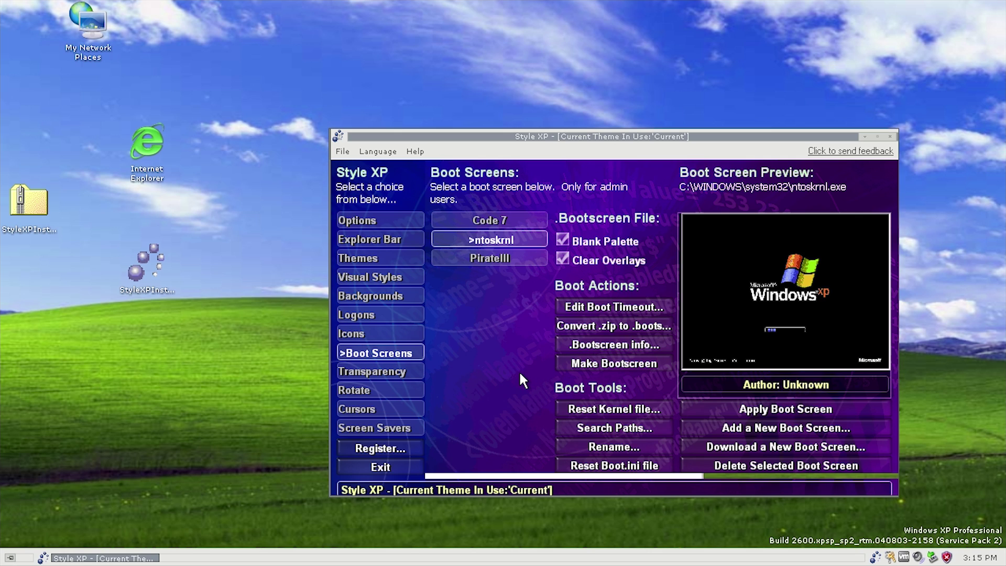
Preview the Code 7 and ntoskrnl boot screens and check the bootscreen info of each, leaving Code 7 selected.
left_click(488, 220)
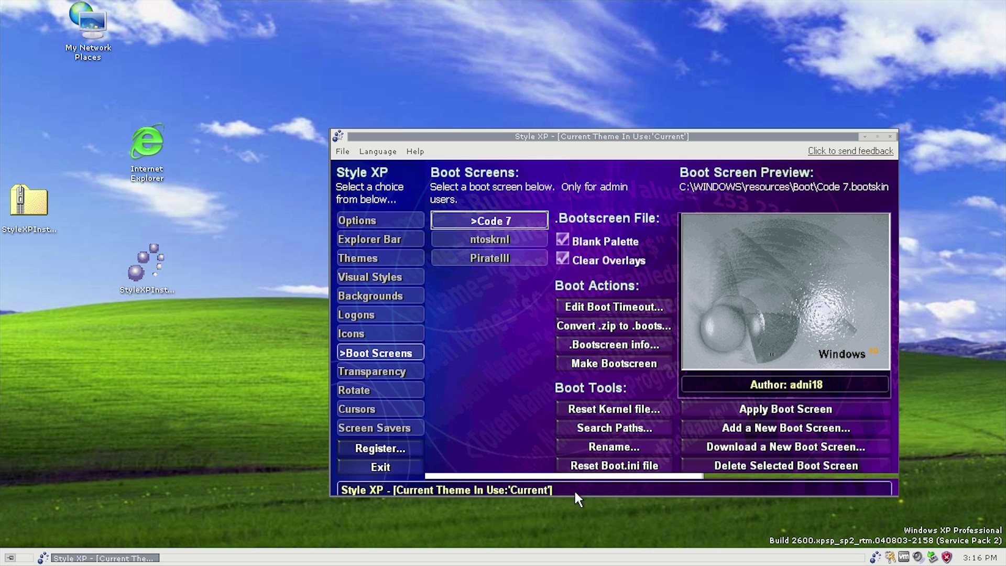
left_click(598, 345)
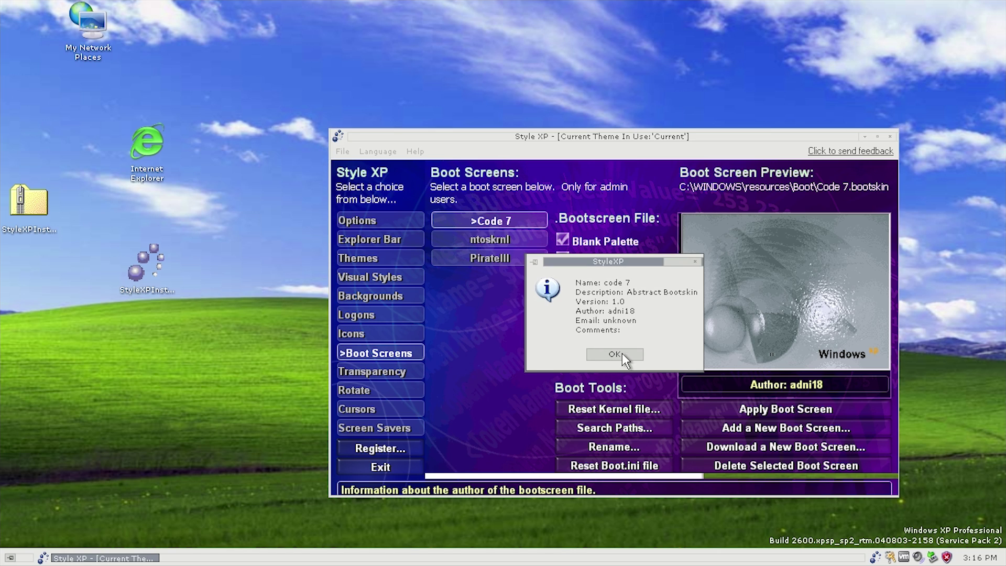
left_click(616, 350)
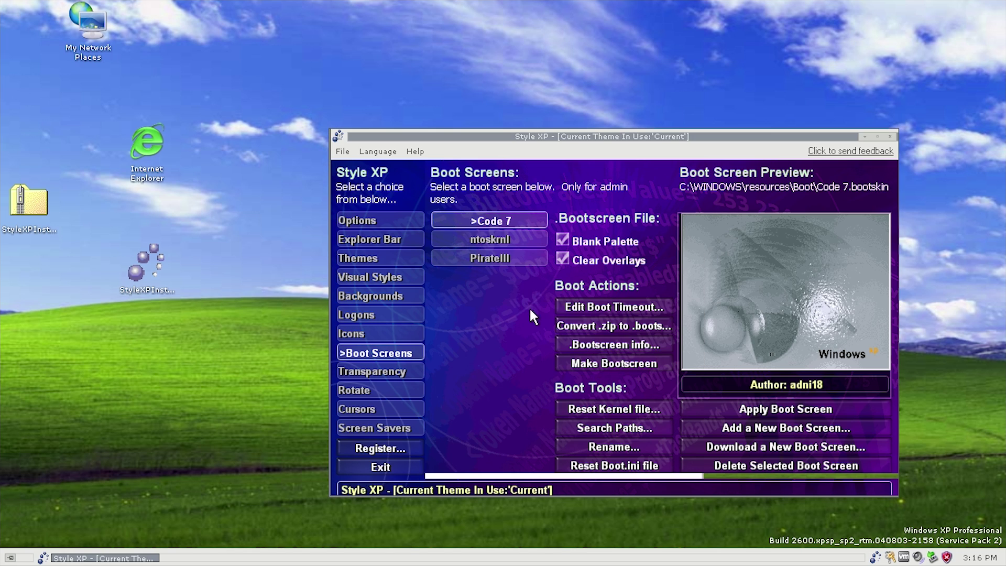
left_click(506, 241)
left_click(581, 345)
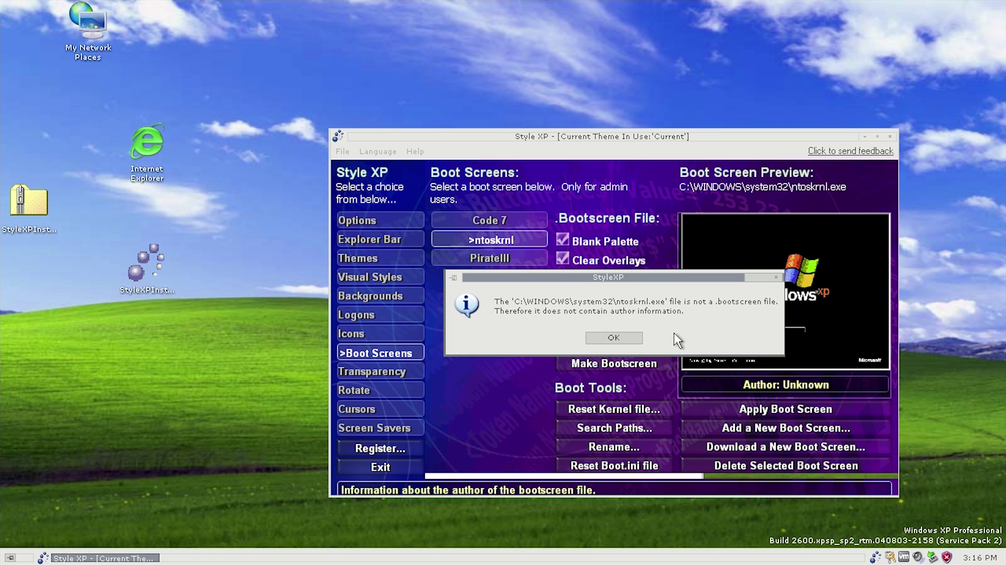
left_click(602, 338)
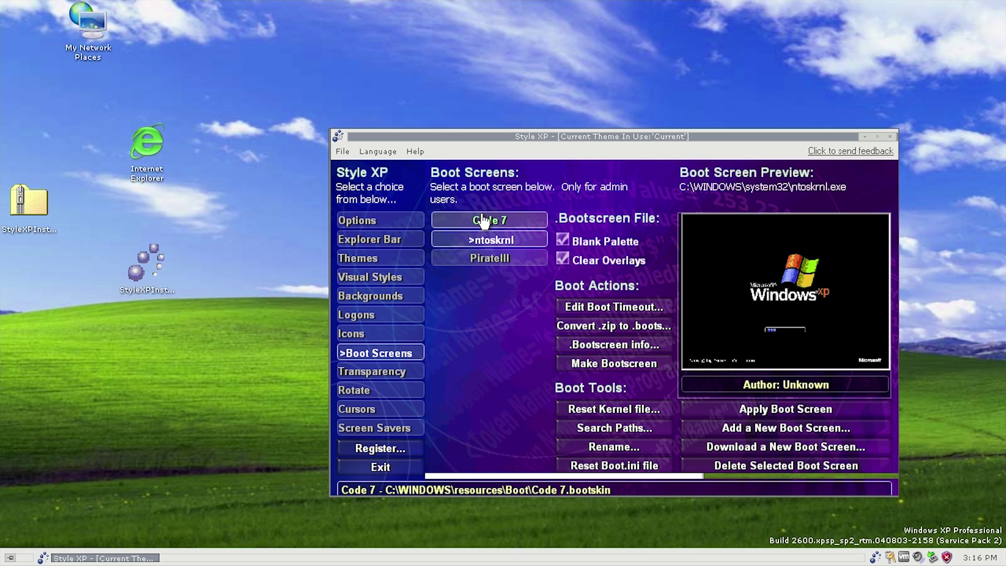
left_click(483, 221)
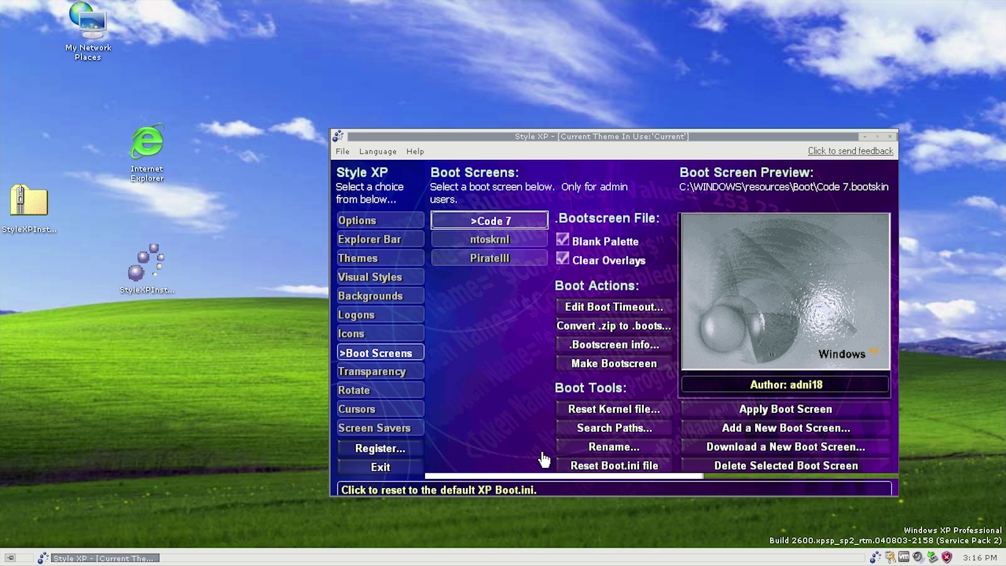
Revisit the logon, icon and boot screen pages, go to the transparency settings and enable transparency for all menus and the taskbar.
left_click(382, 317)
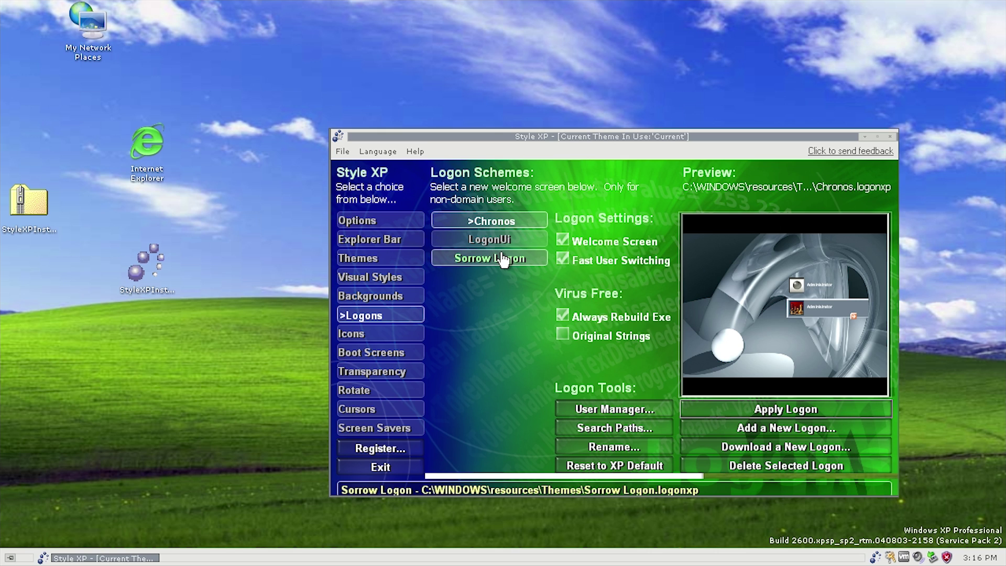
left_click(388, 332)
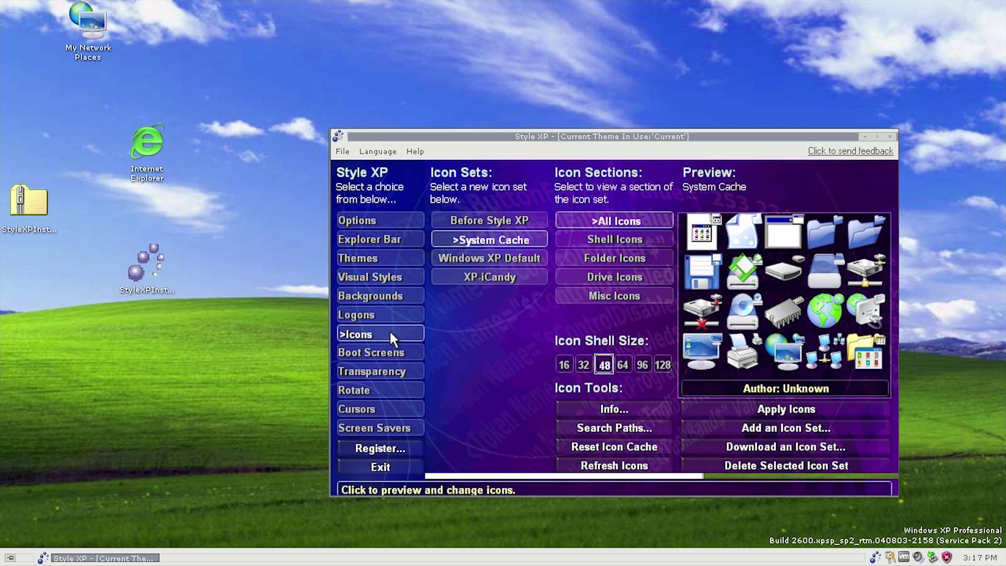
left_click(395, 350)
left_click(399, 369)
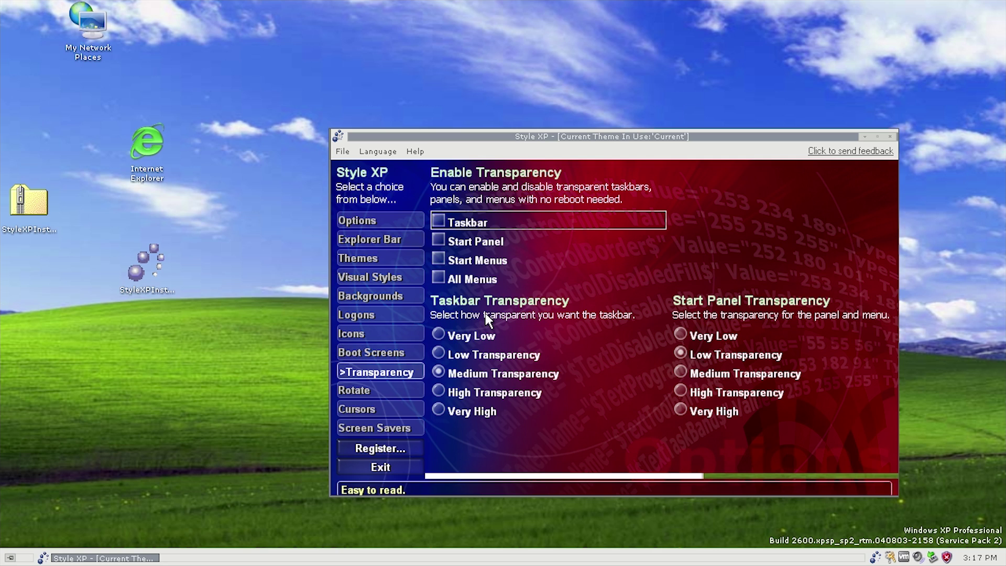
left_click(472, 284)
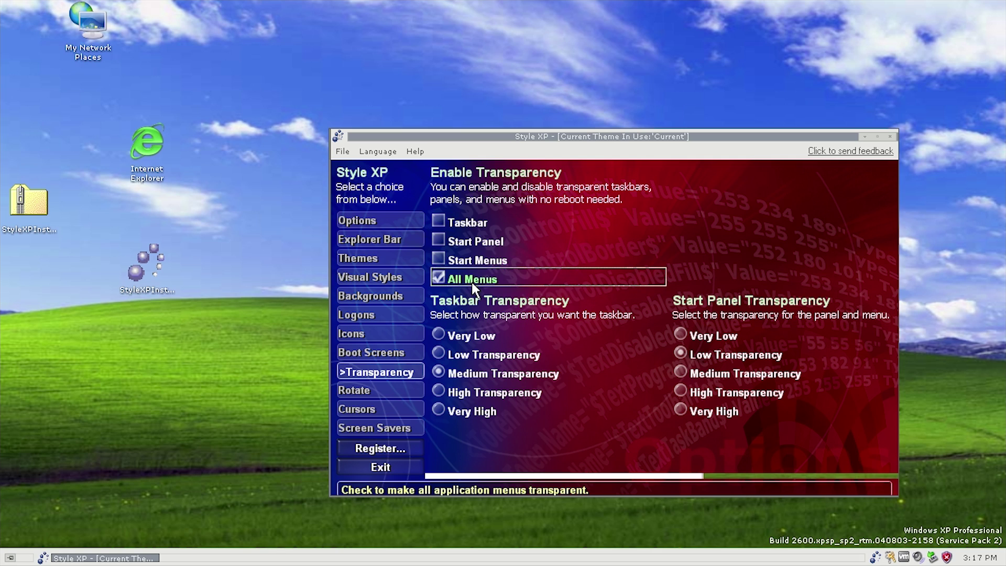
left_click(463, 222)
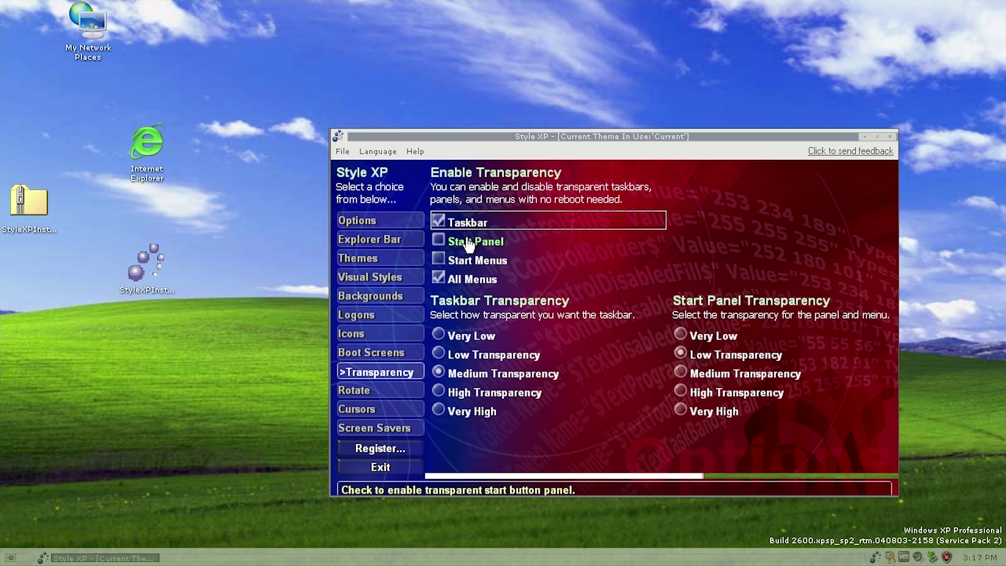
Enable transparency for the start panel and the start menus, accepting the notice about the start panel flashing.
left_click(468, 241)
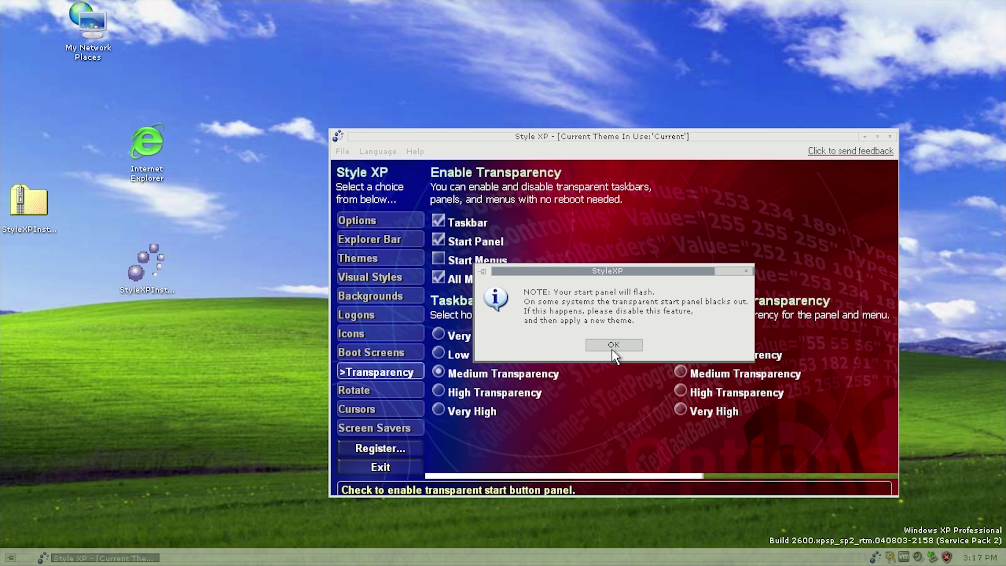
left_click(611, 347)
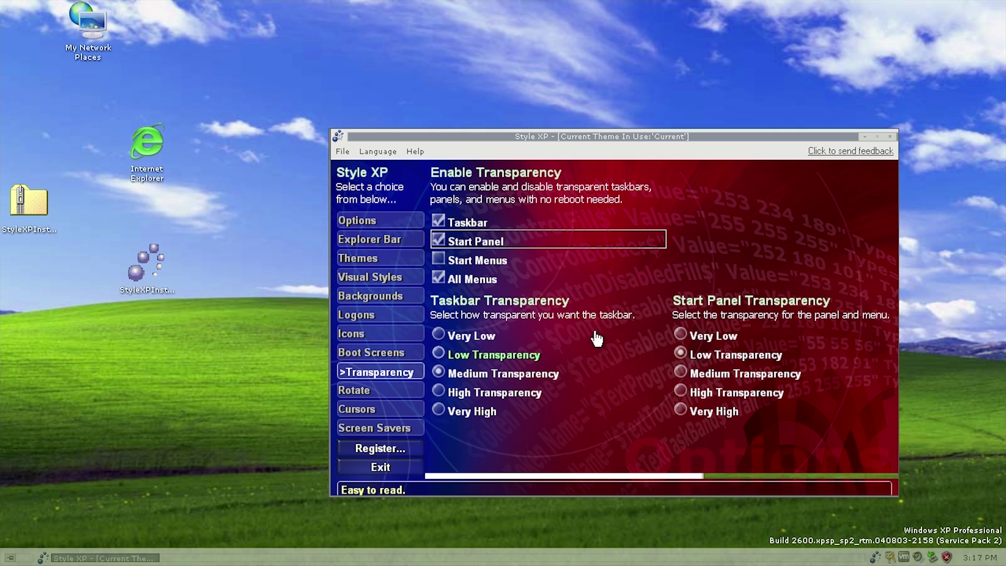
left_click(474, 262)
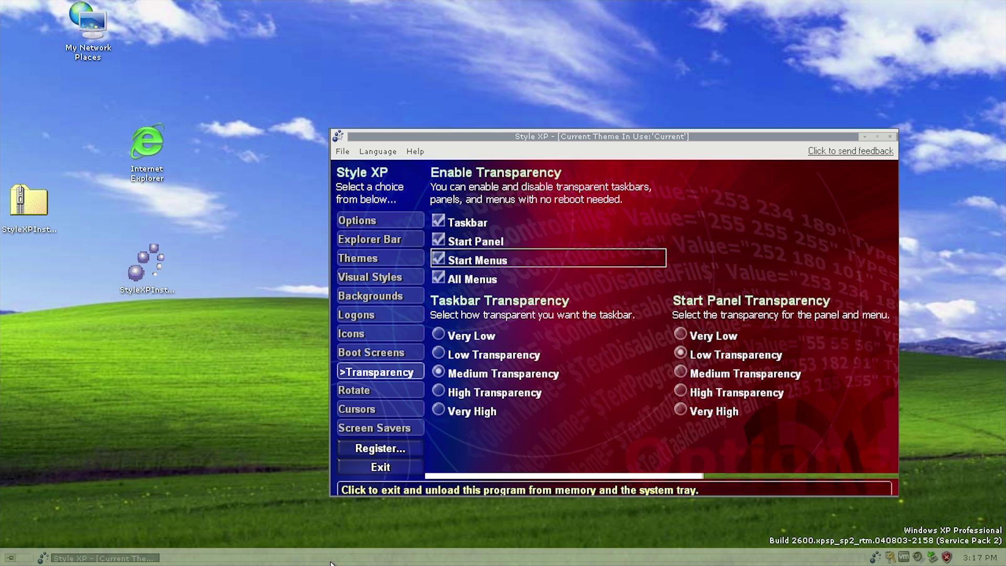
Move the StyleXPInstallMale desktop icon slightly to the right and check the Start menu's transparency.
left_click_drag(136, 274, 197, 308)
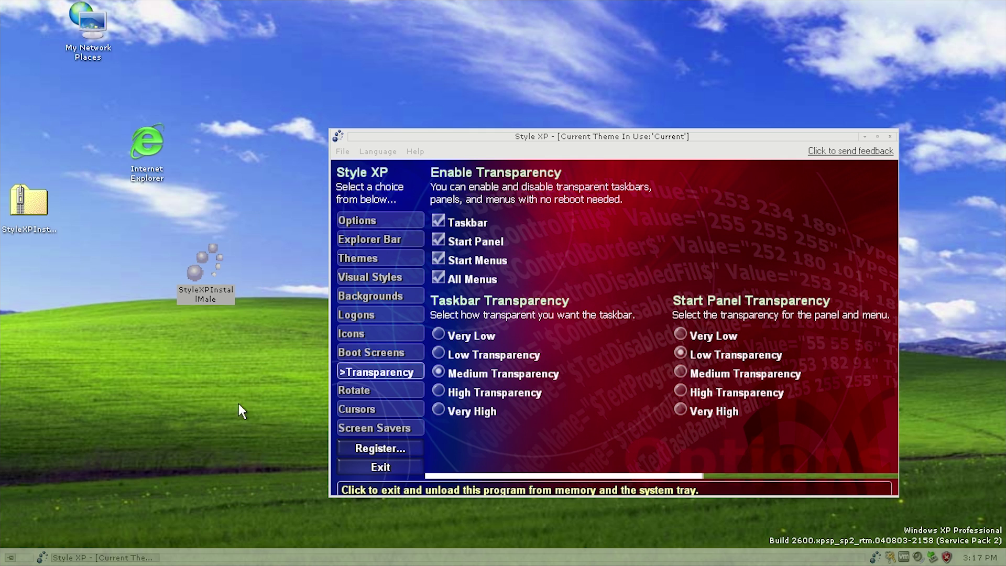
left_click(9, 557)
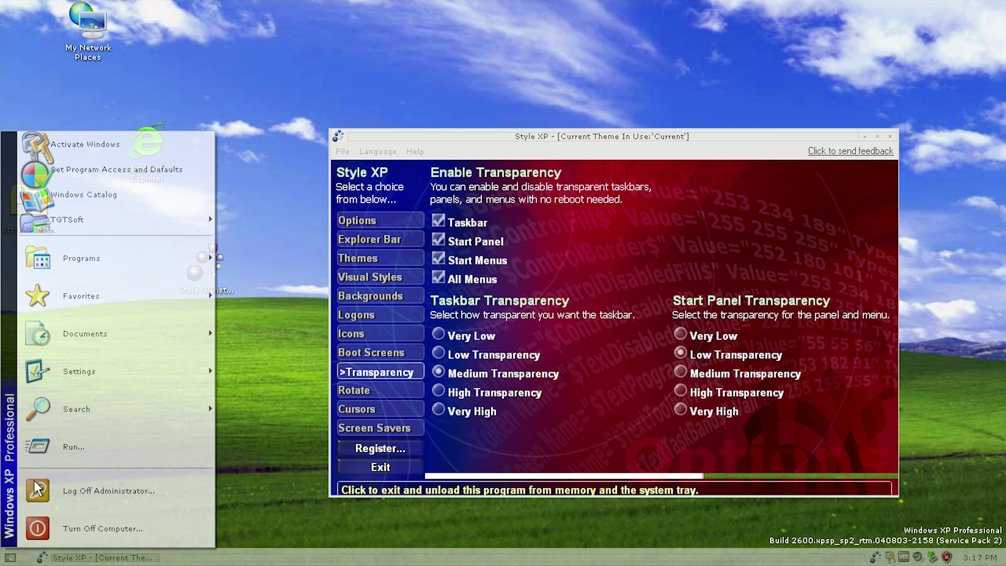
left_click(557, 429)
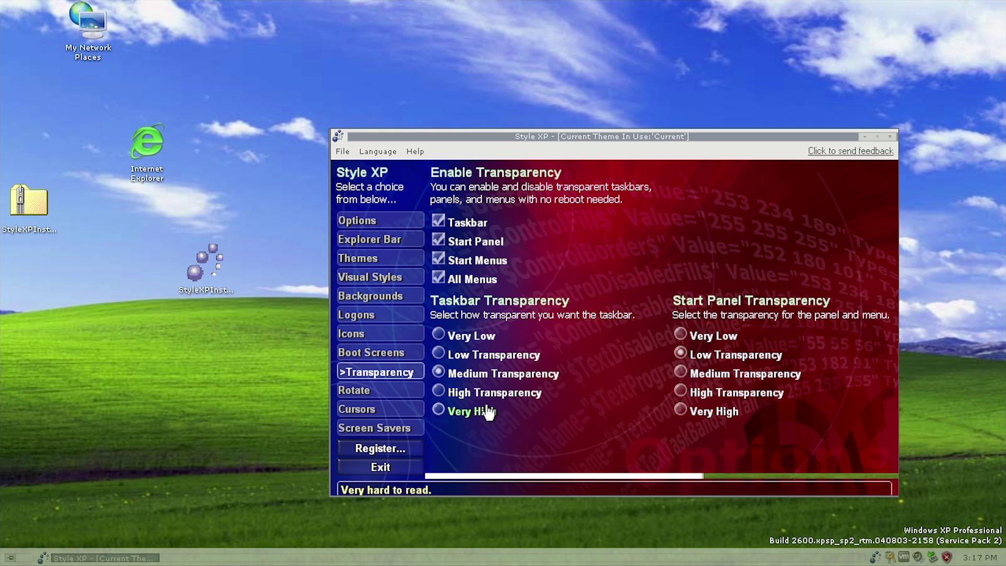
Set both the taskbar and start panel transparency to Very High and check the effect on the Start menu and its Documents submenu.
left_click(459, 413)
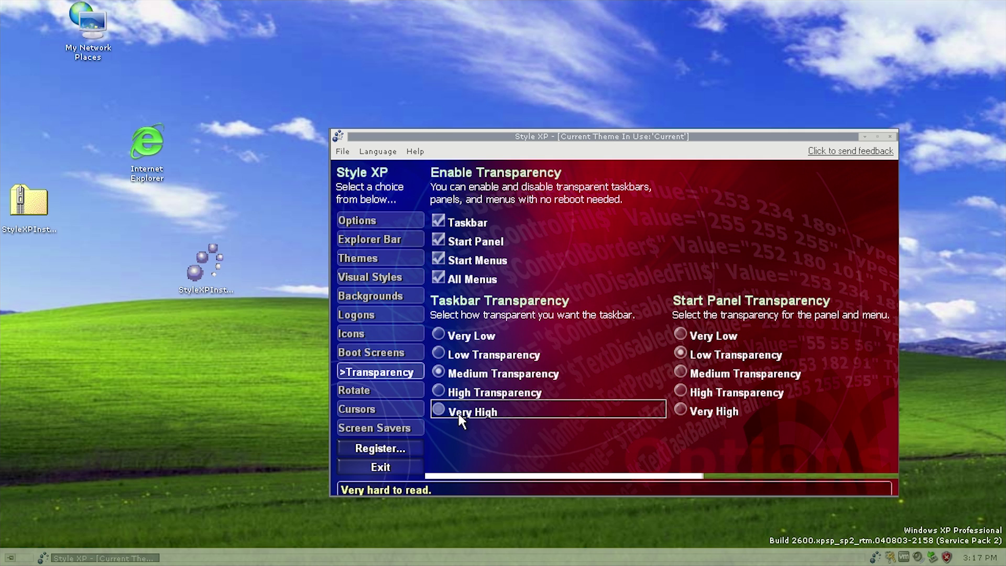
left_click(720, 412)
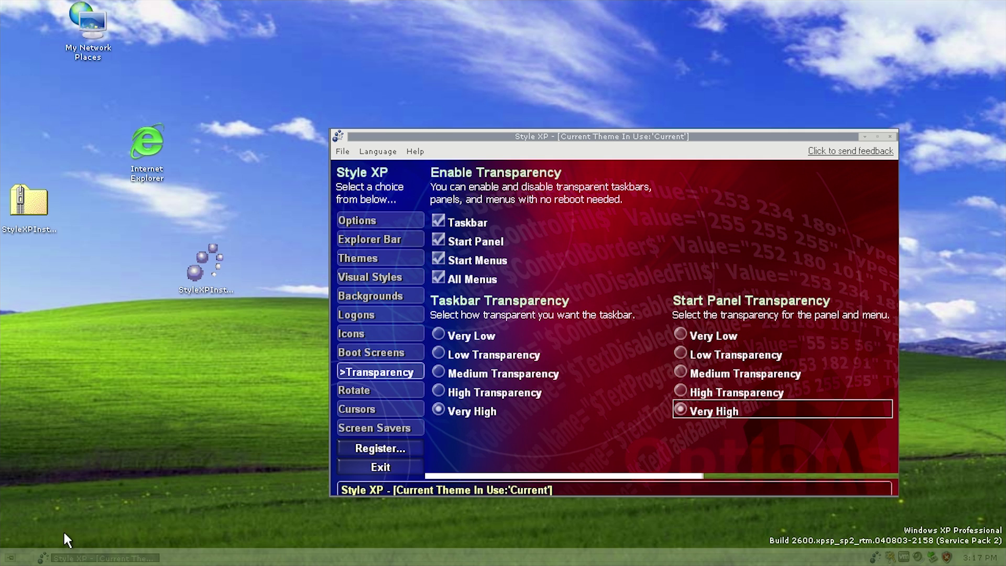
left_click(20, 558)
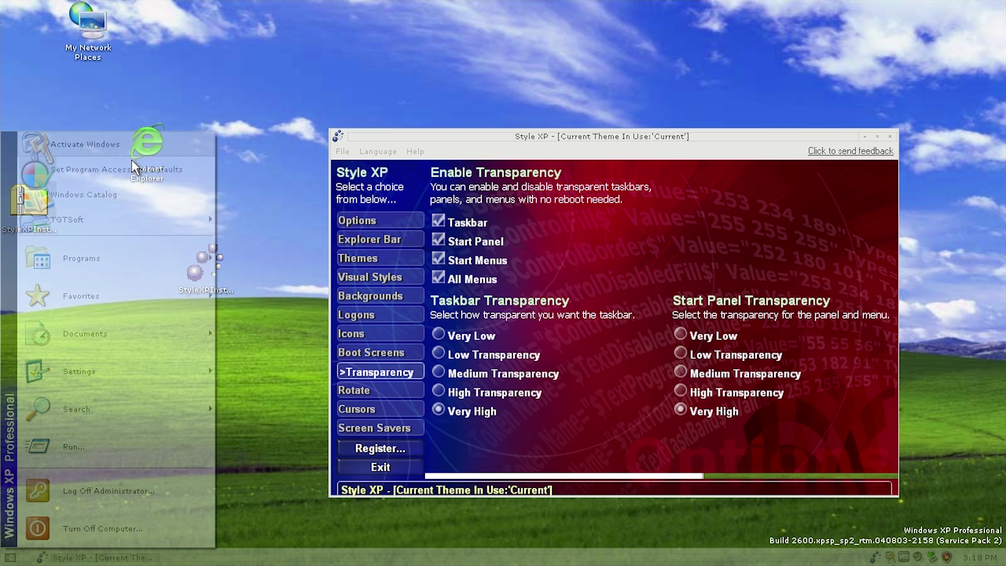
mouse_move(143, 349)
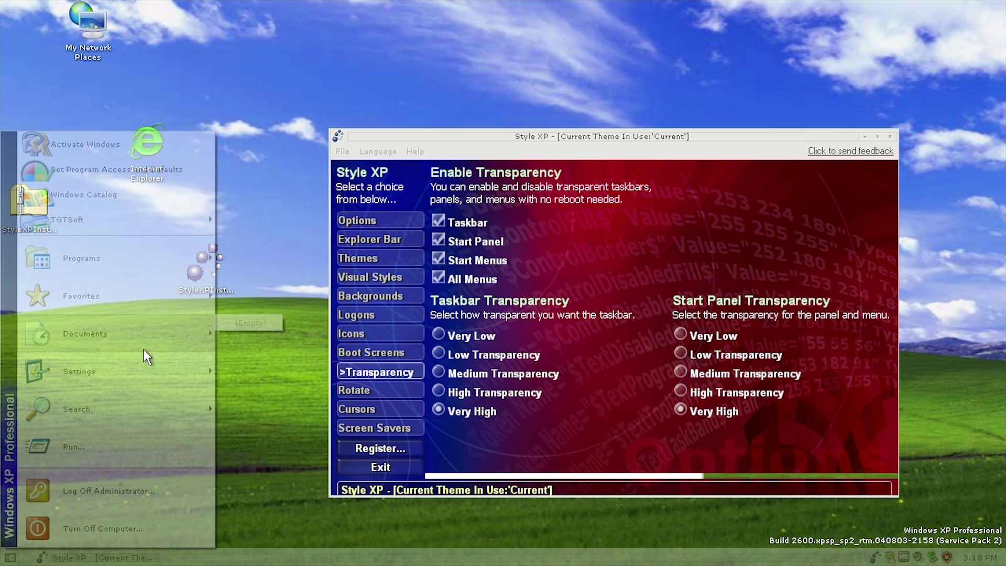
left_click(518, 400)
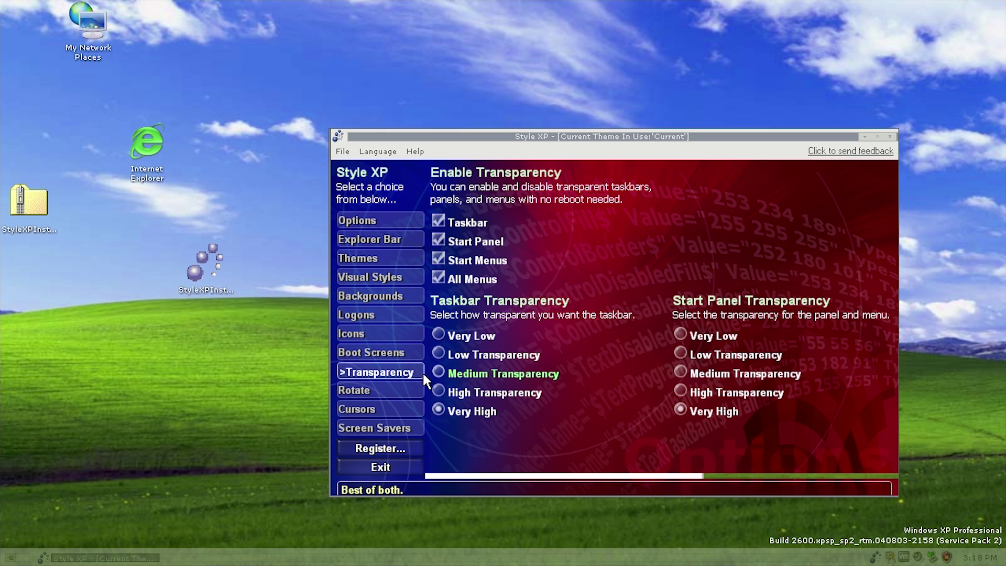
Look through the rotate and cursor pages, comparing the Current and Windows XP Default cursor sets.
left_click(376, 390)
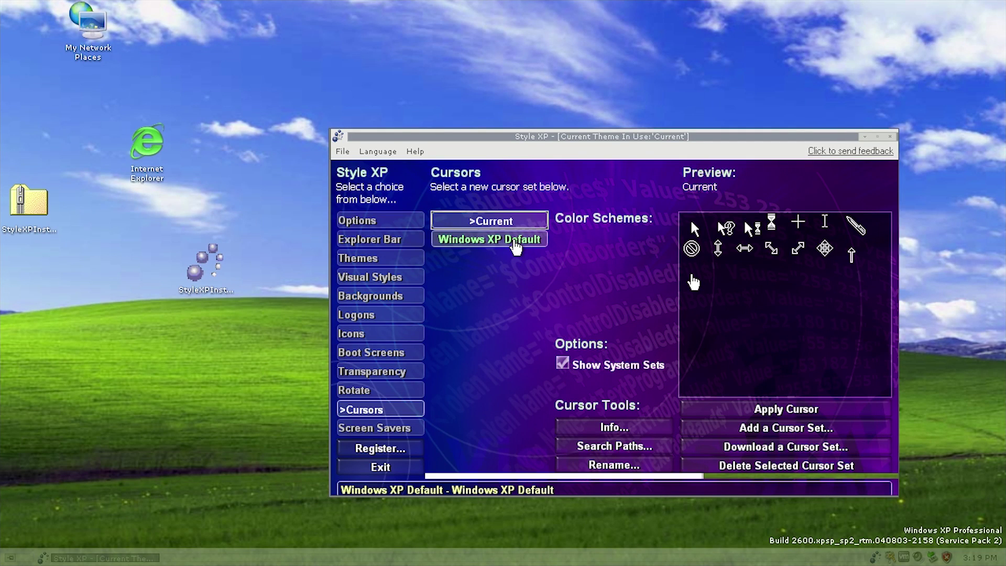
left_click(514, 241)
left_click(514, 220)
left_click(518, 240)
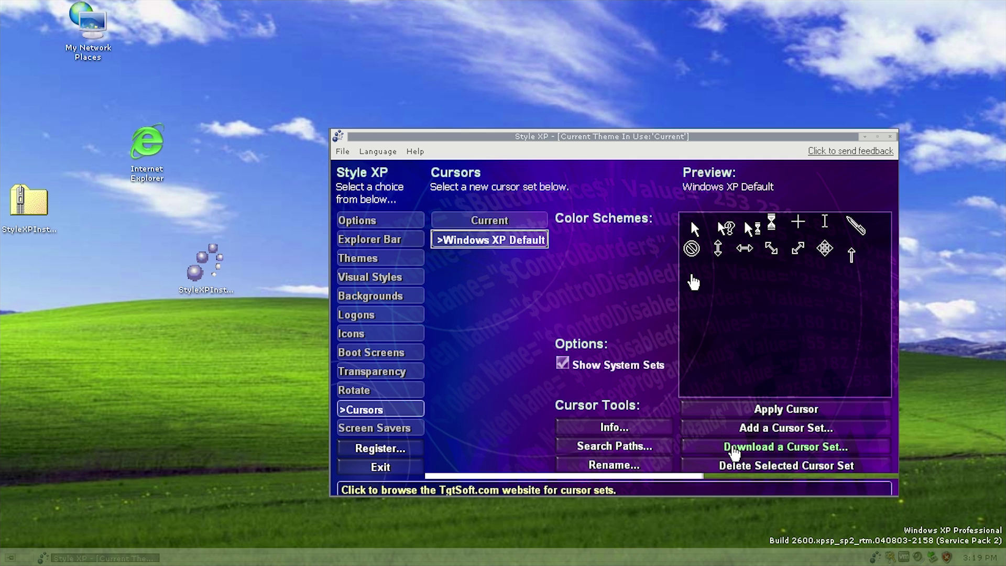
Go to the screen savers and preview Plasma, scrnsave and SolarWinds.
left_click(374, 427)
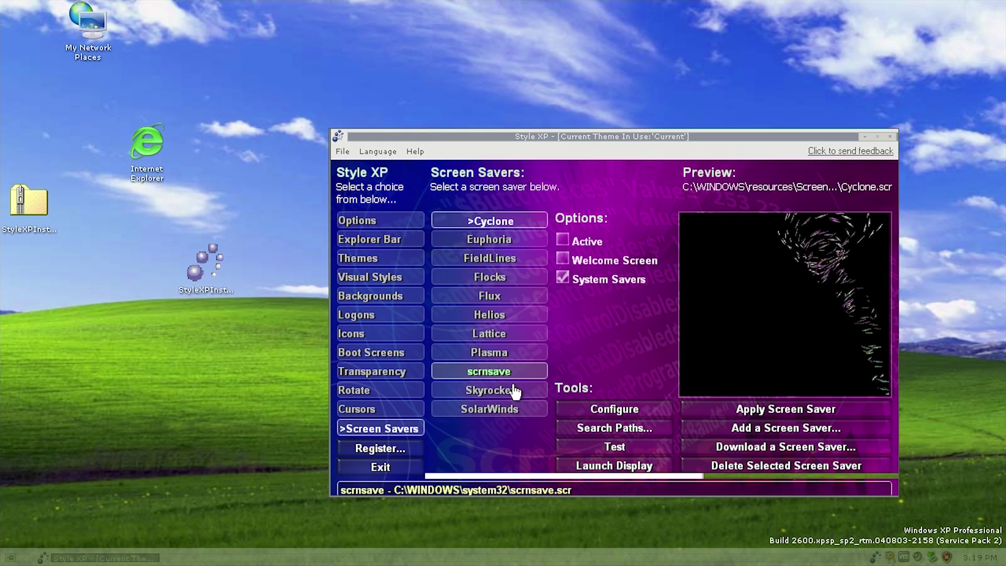
left_click(500, 355)
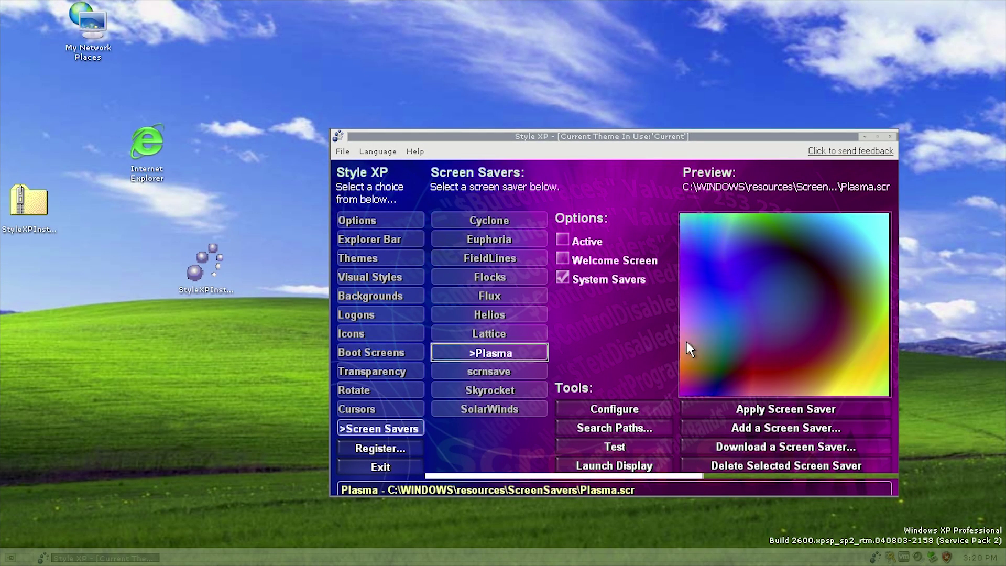
left_click(495, 372)
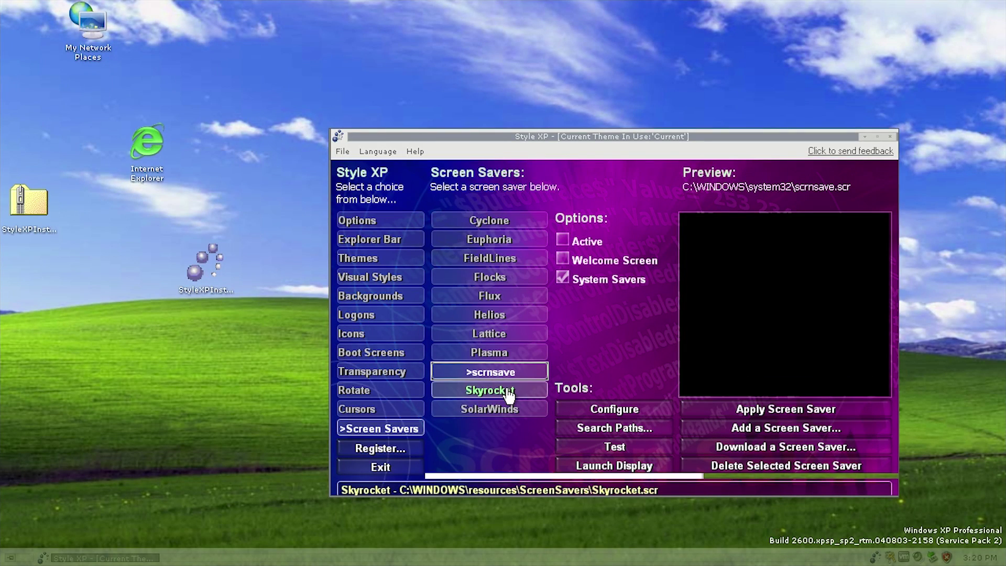
left_click(495, 409)
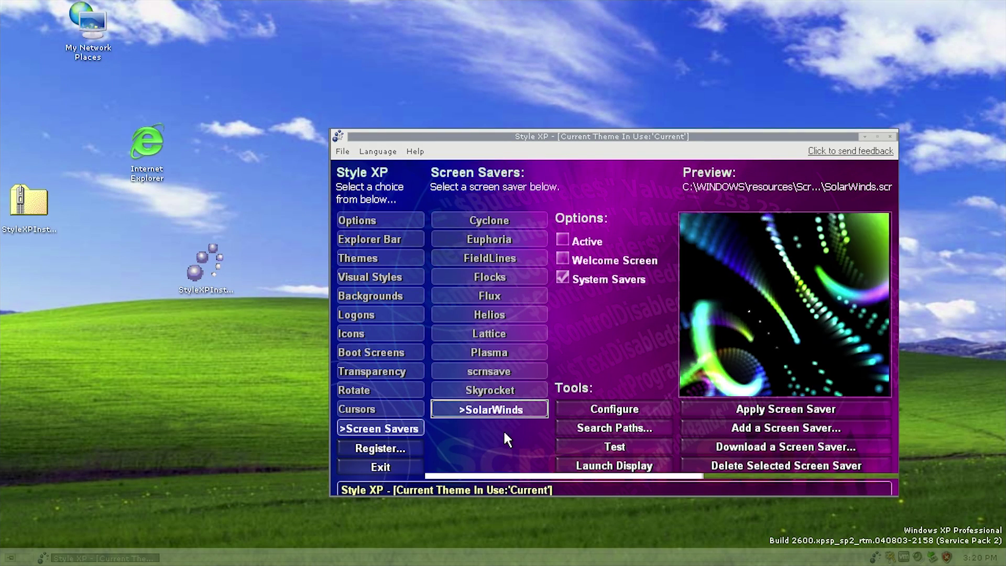
Check which screen savers are offered in the desktop's Display Properties and close the dialog without changes.
right_click(133, 308)
left_click(171, 409)
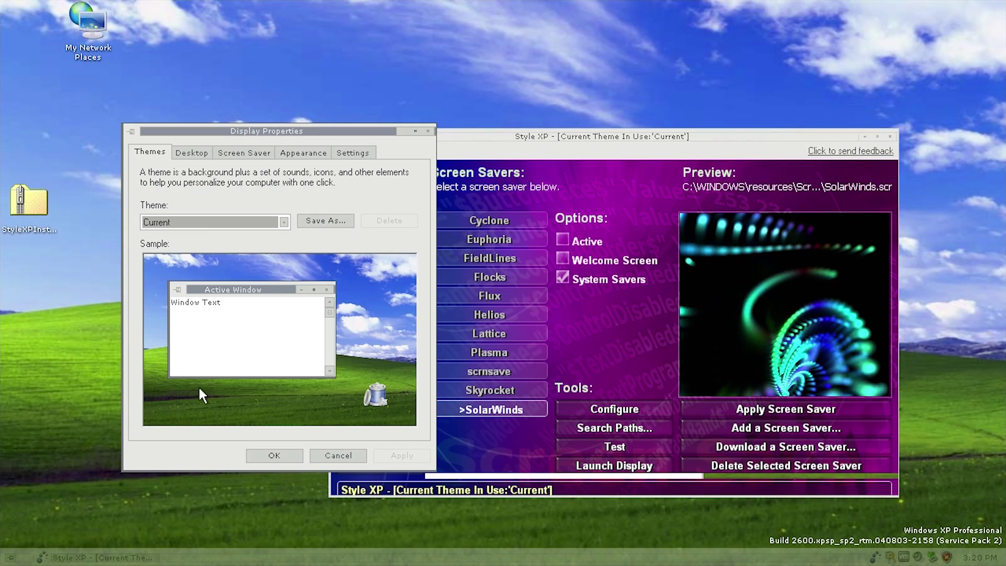
left_click(243, 153)
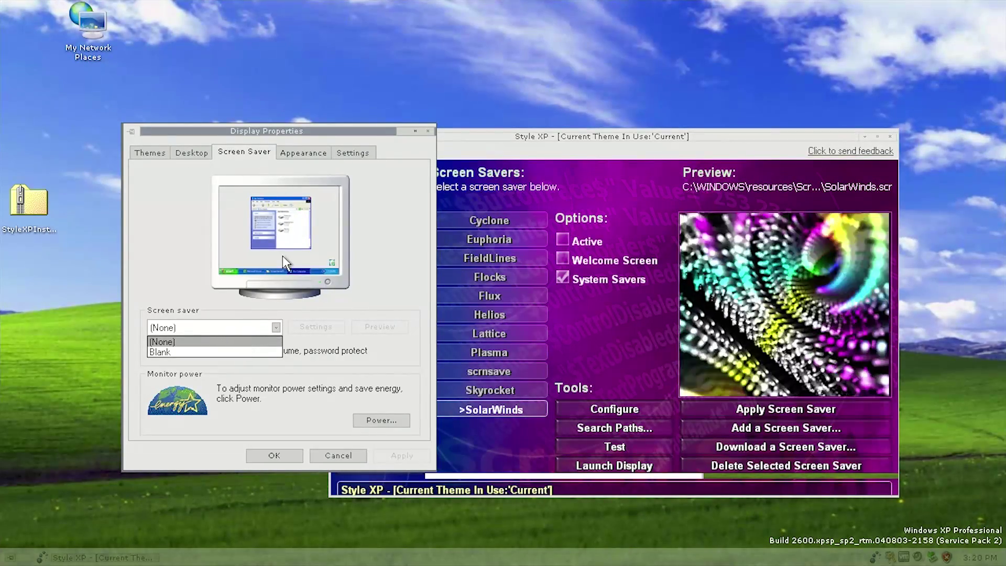
left_click(183, 272)
left_click(427, 131)
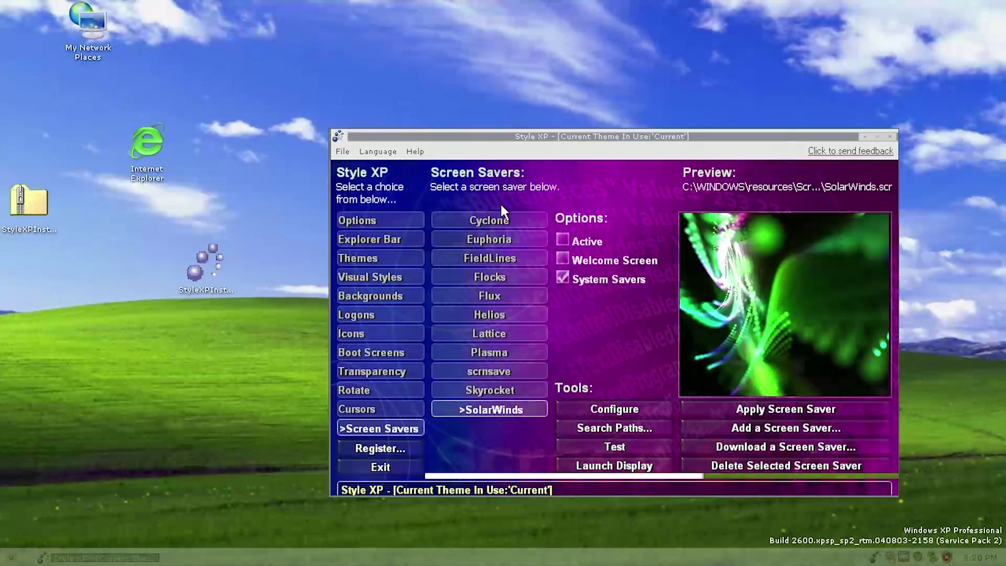
Preview the Euphoria, Helios and Flux screen savers, switching the Active option on and off again with Helios selected.
left_click(489, 239)
left_click(492, 315)
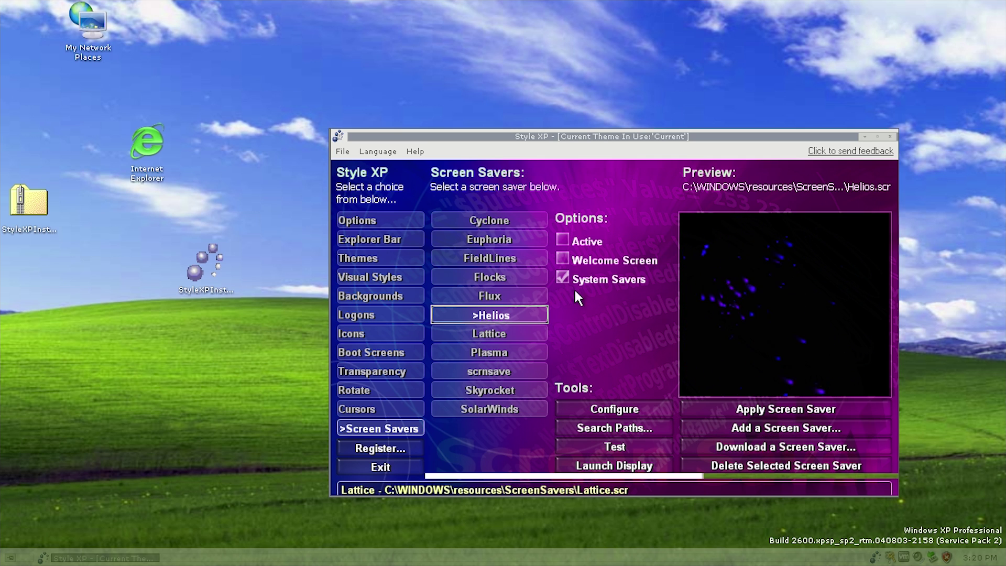
left_click(563, 239)
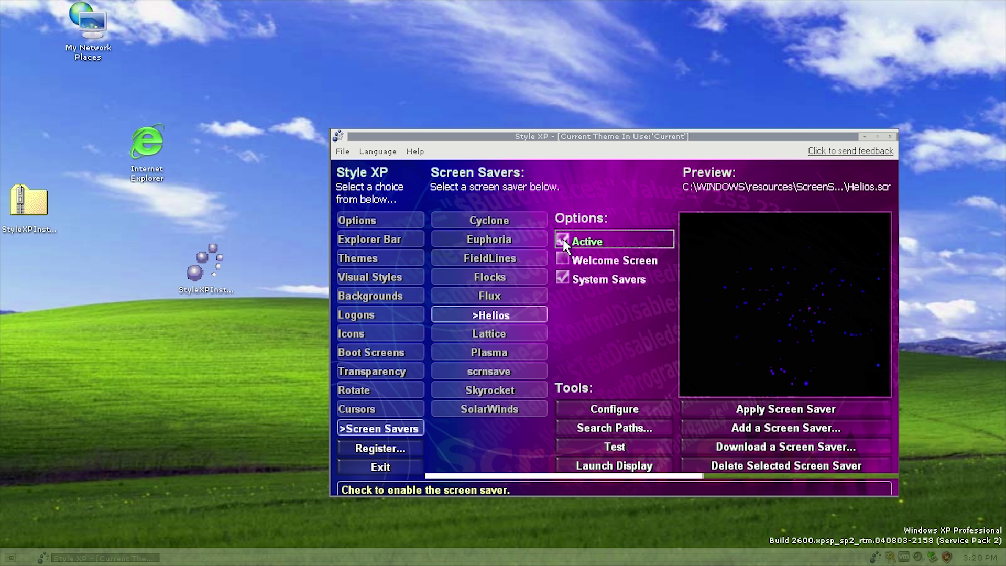
left_click(563, 240)
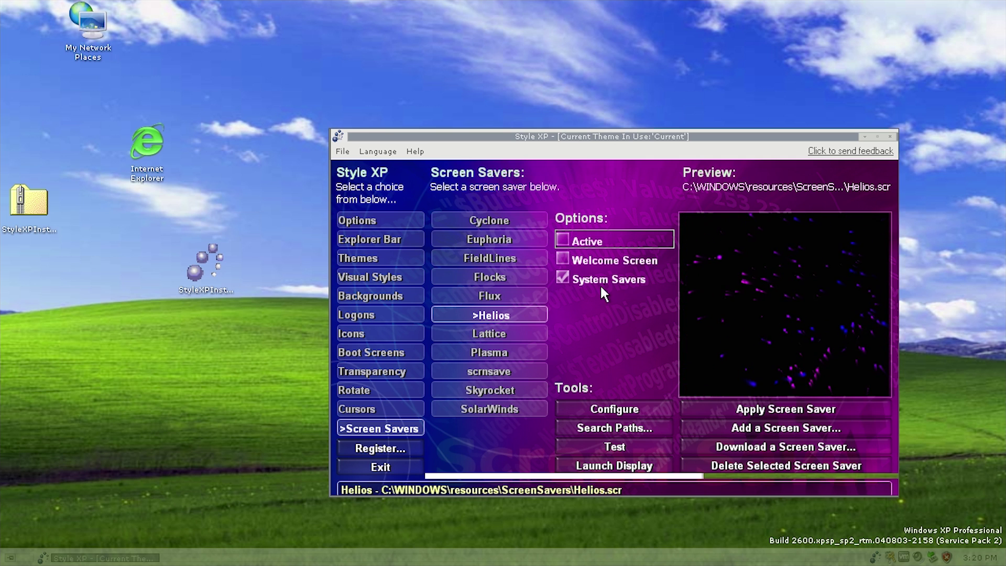
left_click(506, 294)
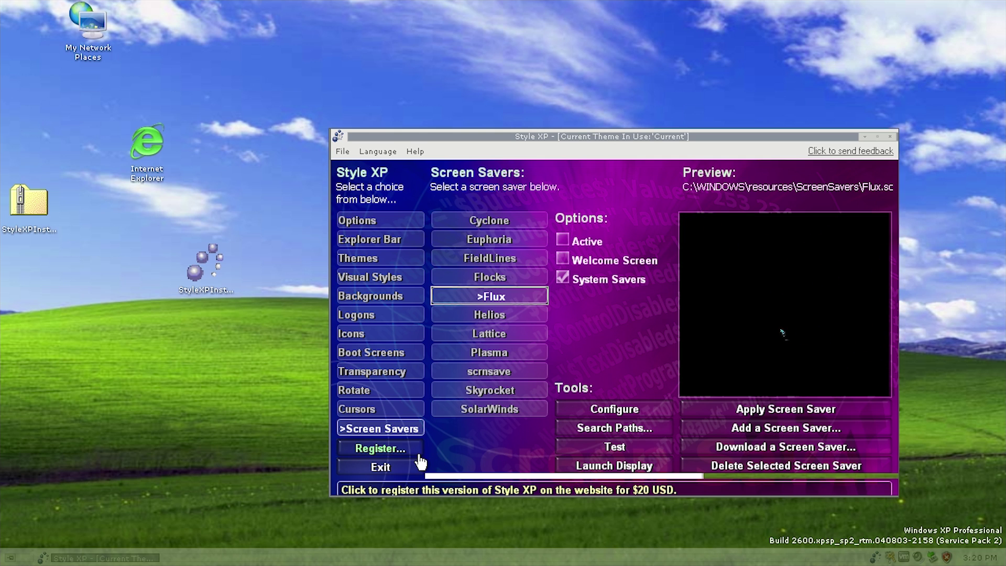
Open the Style XP registration dialog, view the instructions for registering by mail and dismiss them.
left_click(416, 450)
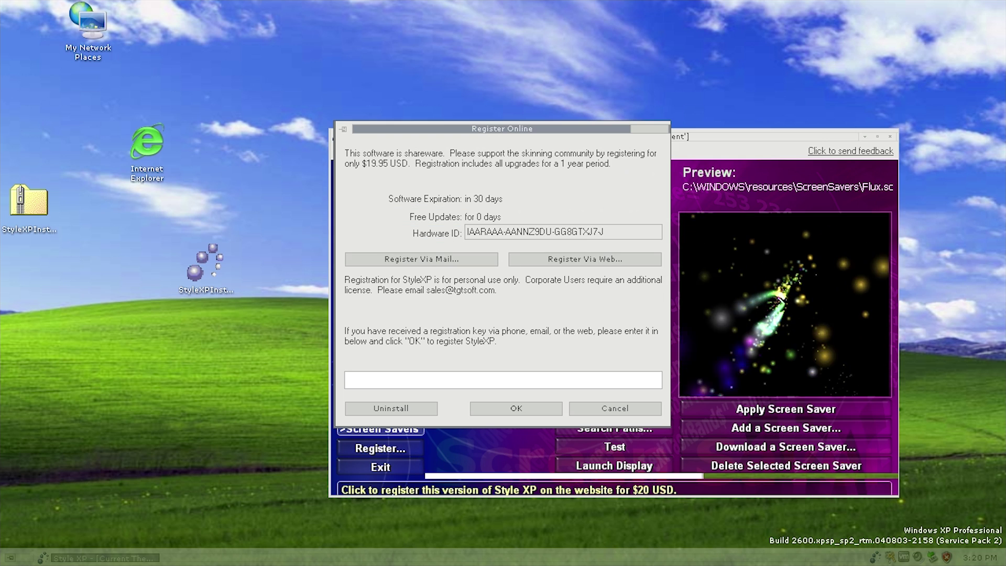
left_click_drag(483, 127, 510, 176)
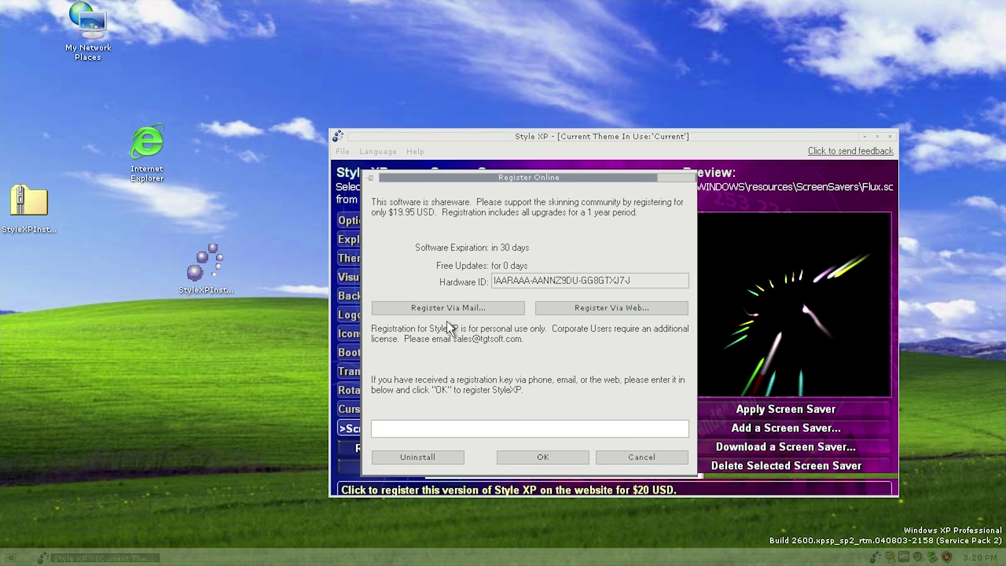
left_click(437, 309)
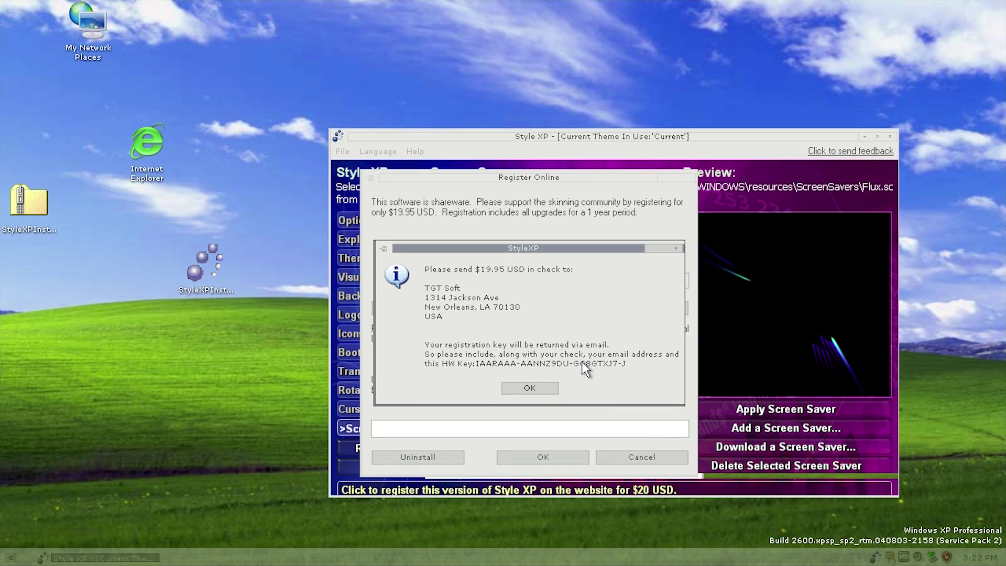
left_click(528, 386)
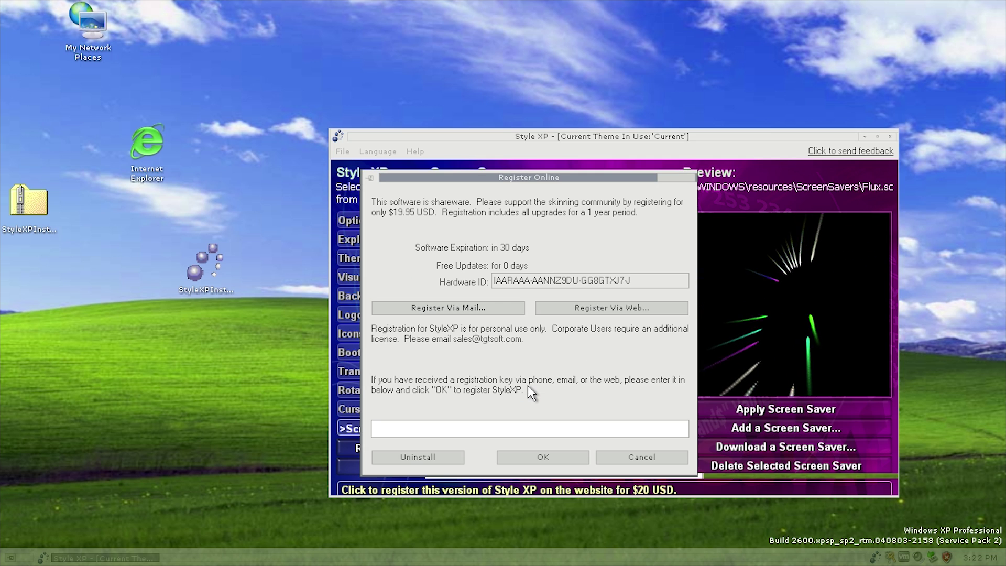
left_click(661, 426)
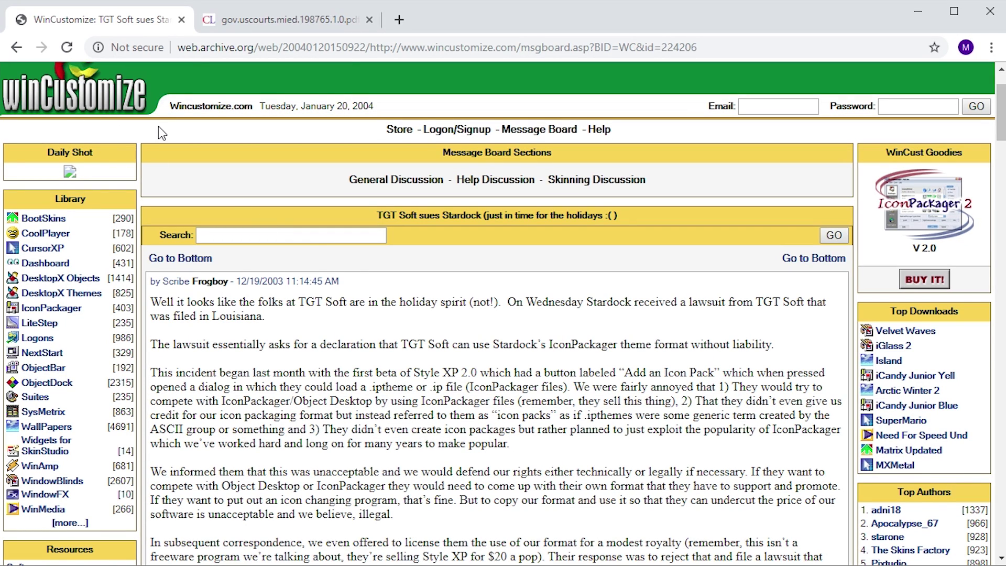
Read the opening of the WinCustomize post about TGT Soft suing Stardock, marking the phrase on using the IconPackager theme format without liability.
scroll(158, 127, "down", 3)
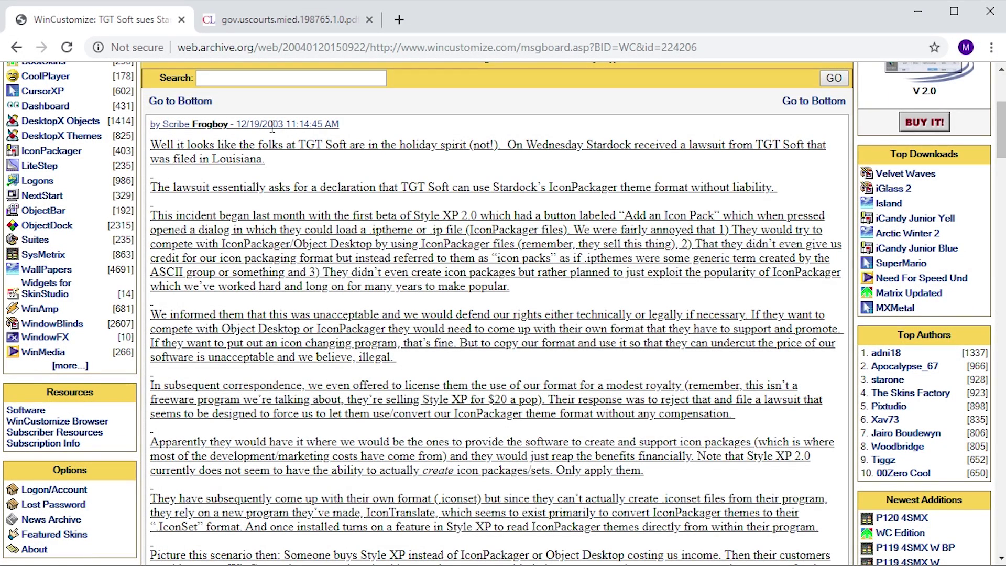
scroll(491, 383, "up", 1)
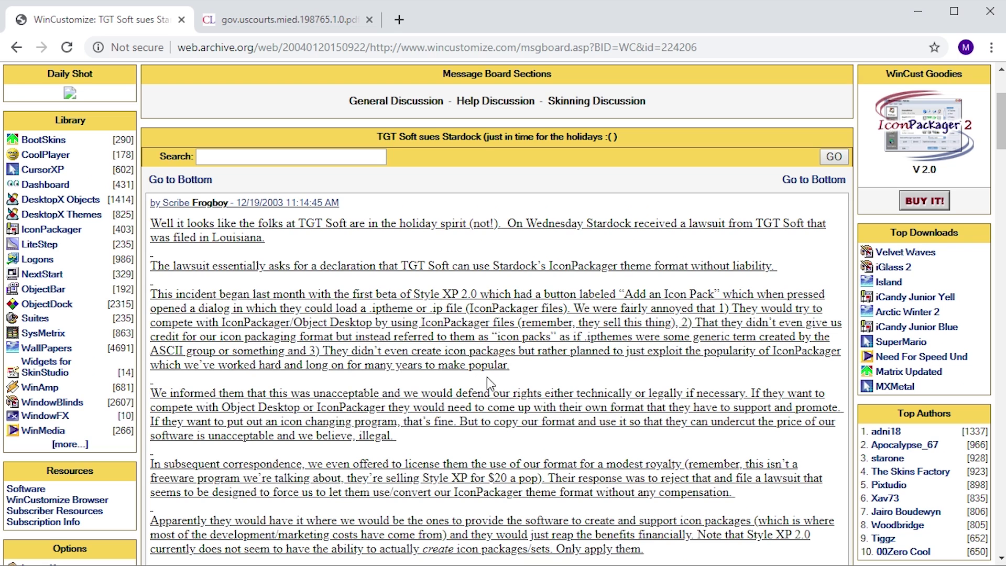
scroll(544, 392, "down", 1)
scroll(544, 392, "down", 1)
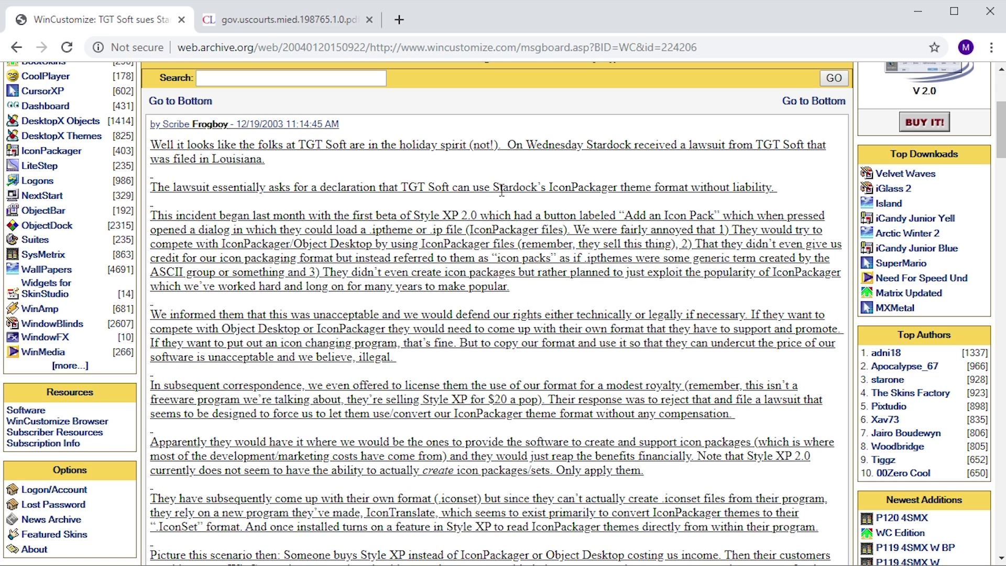
left_click_drag(550, 186, 809, 189)
left_click(810, 188)
Read the rest of the lawsuit post from the royalty offer paragraph to the IconPackager link, and return to the start of the post.
scroll(543, 385, "down", 2)
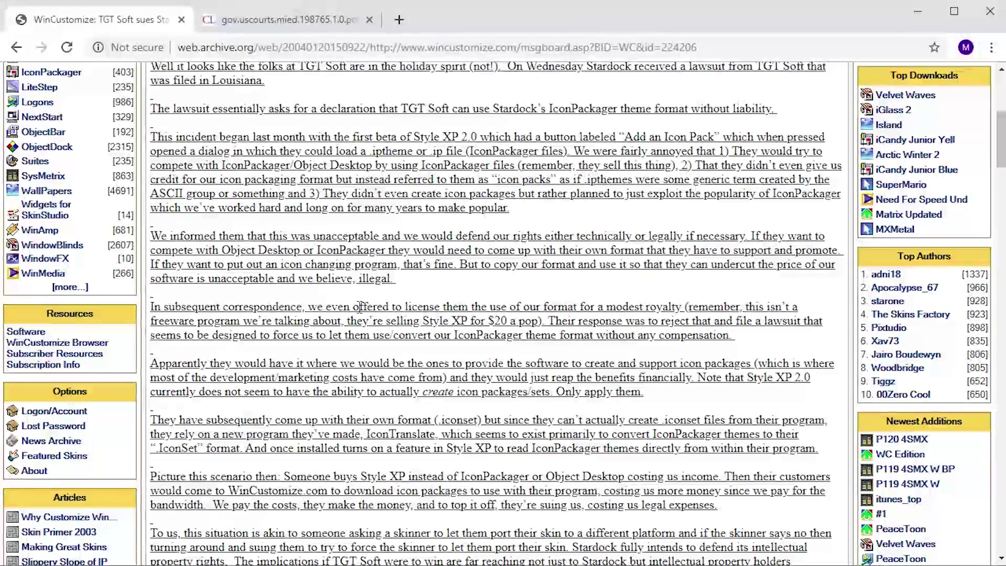
left_click_drag(353, 308, 406, 307)
left_click(417, 294)
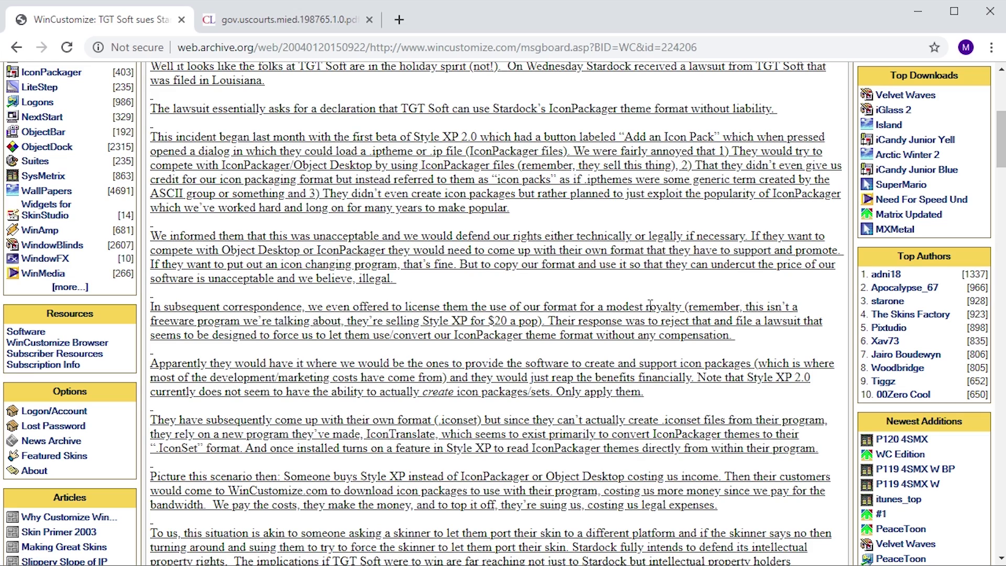
scroll(649, 305, "down", 5)
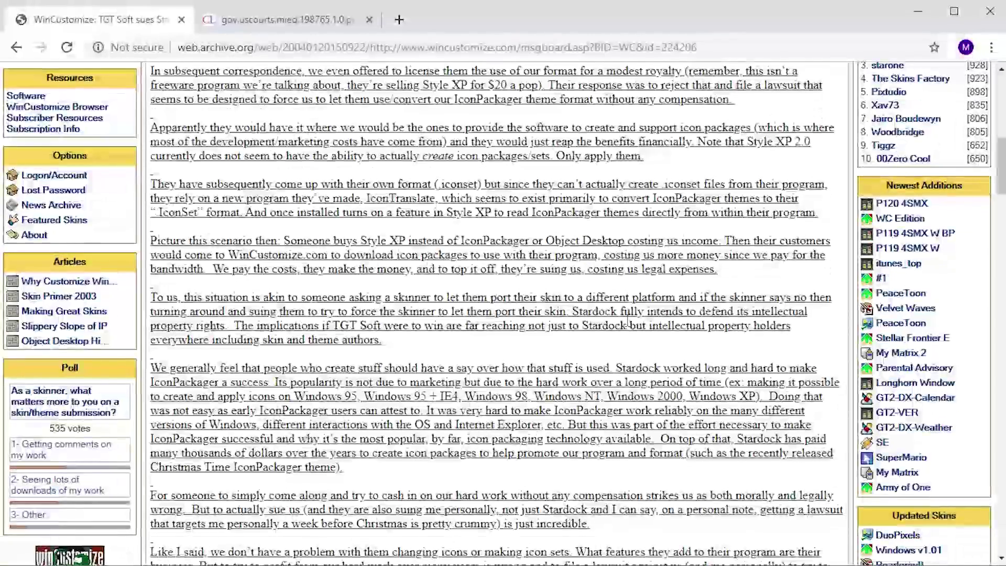
scroll(627, 320, "down", 3)
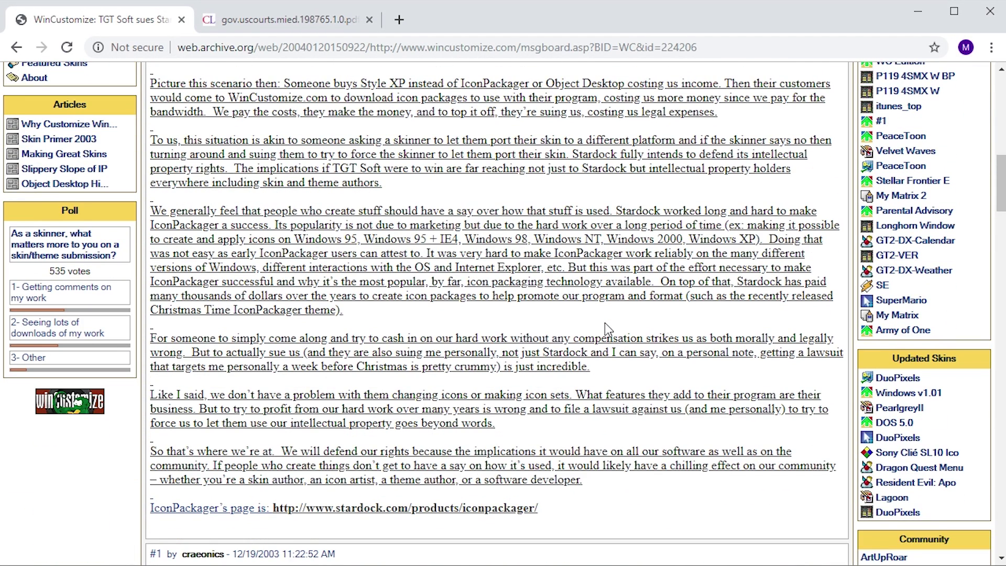
key("Home")
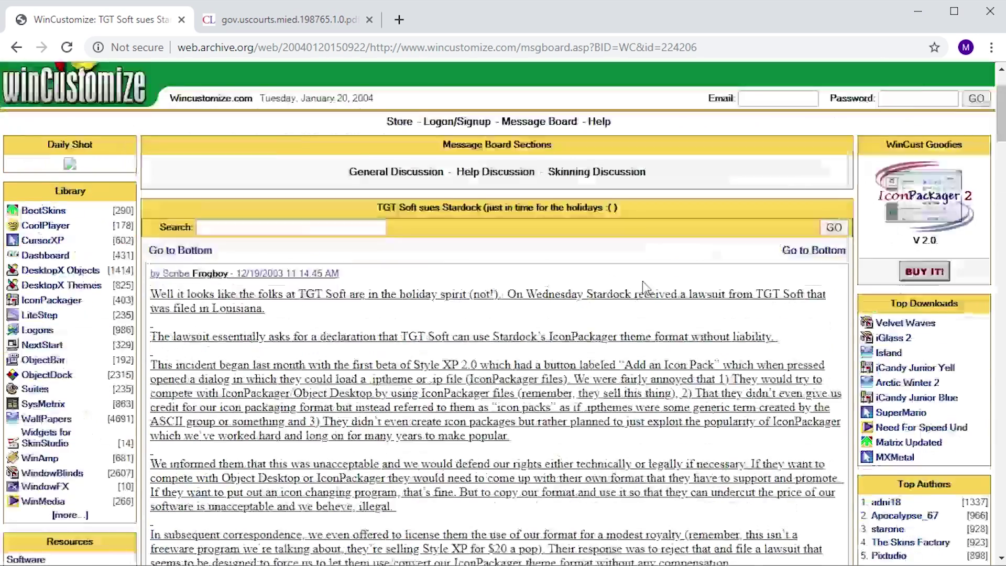
Open the court complaint of Stardock Systems against TGT Soft and read its numbered claims about CursorXP on pages 2 and 3.
left_click(283, 19)
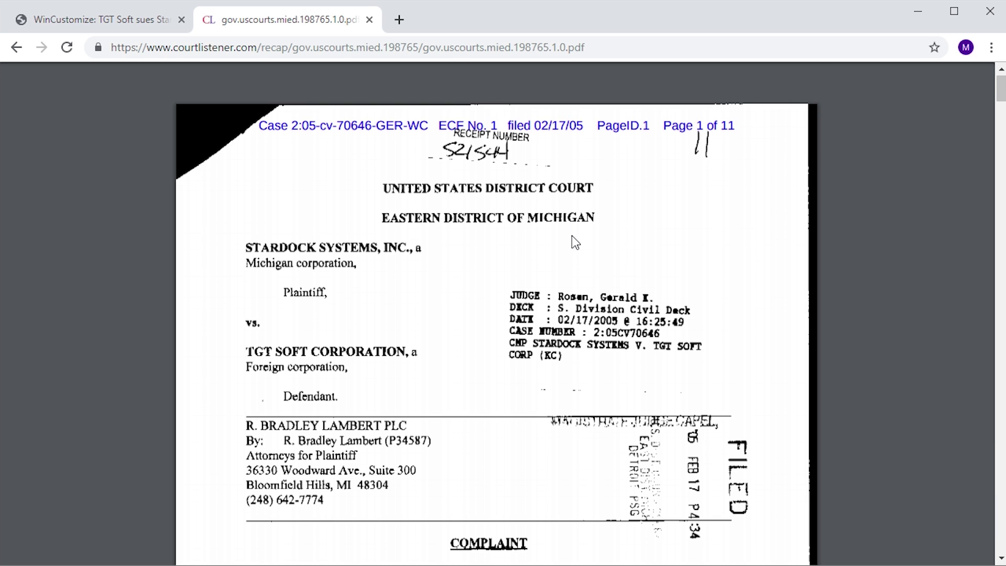
scroll(572, 243, "down", 15)
scroll(573, 259, "down", 7)
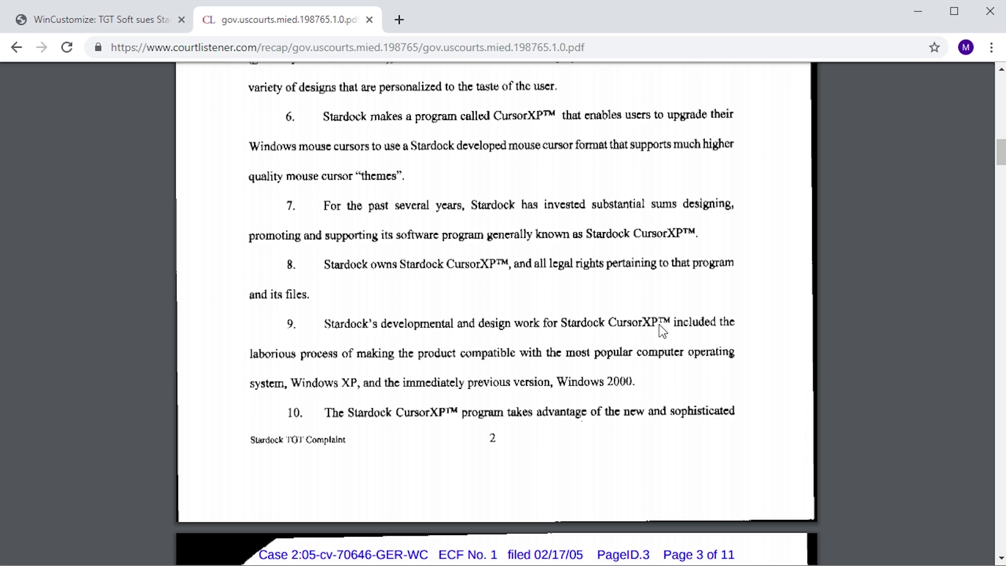
scroll(615, 361, "down", 8)
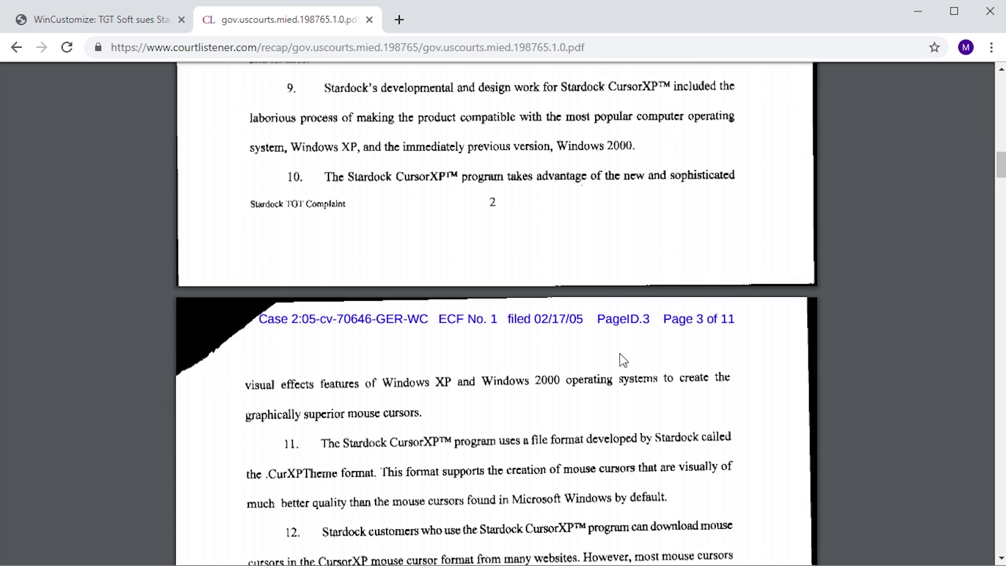
scroll(616, 365, "down", 3)
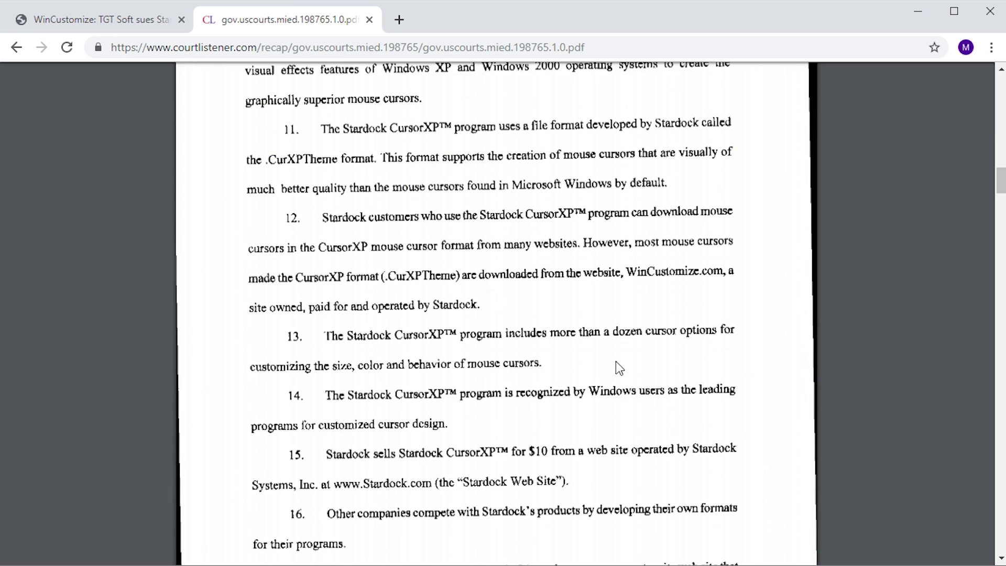
Minimize the browser to return to Style XP and show its cursor sets.
left_click(917, 11)
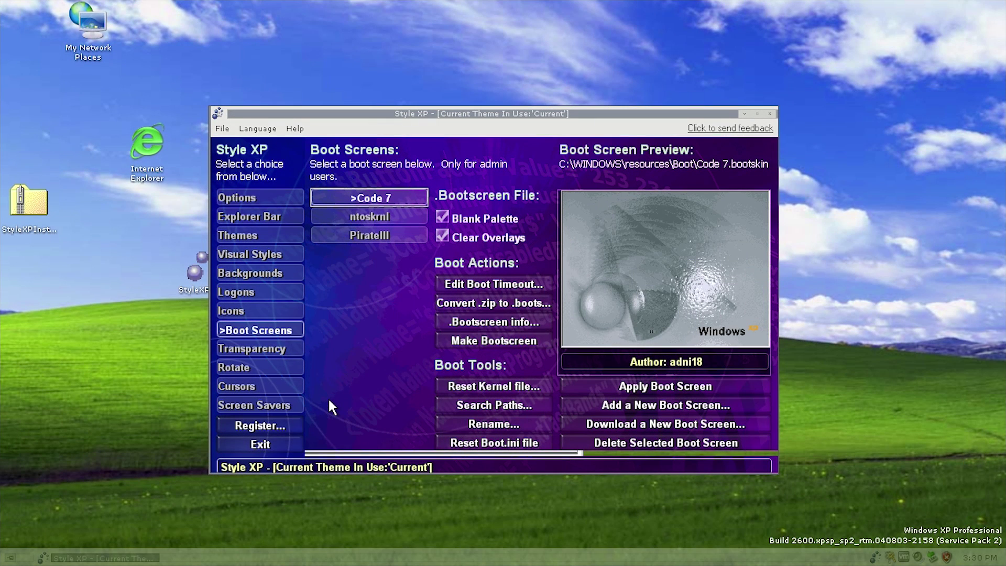
left_click(246, 386)
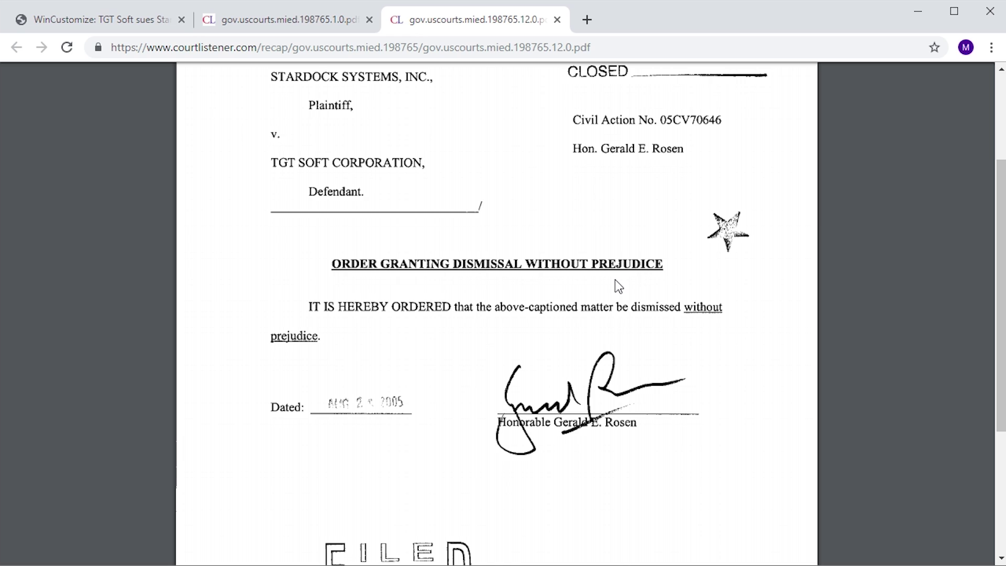
Read the court order granting dismissal without prejudice from its signature and filing stamp back to its heading, and close the document.
scroll(733, 338, "down", 1)
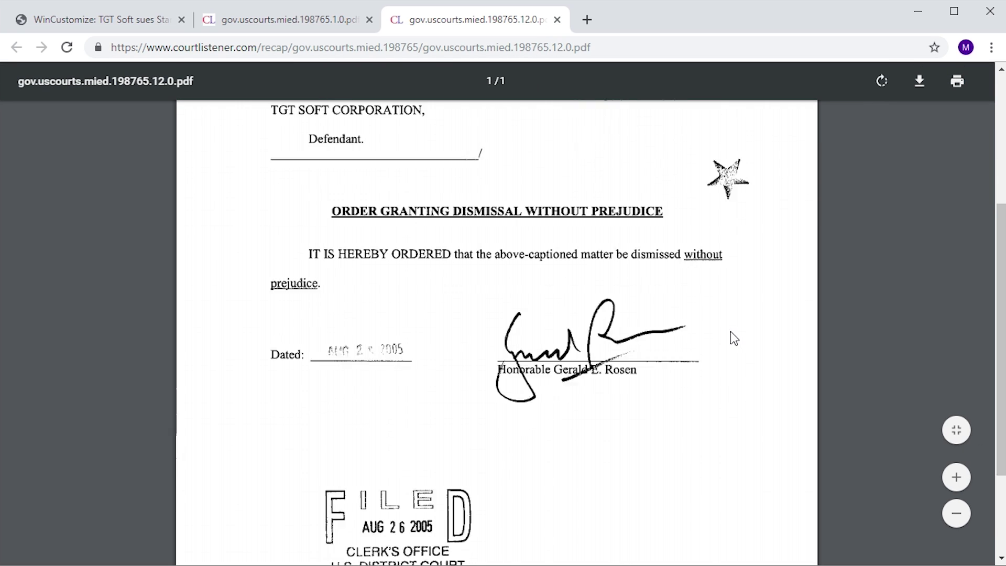
scroll(620, 357, "down", 1)
scroll(621, 359, "up", 5)
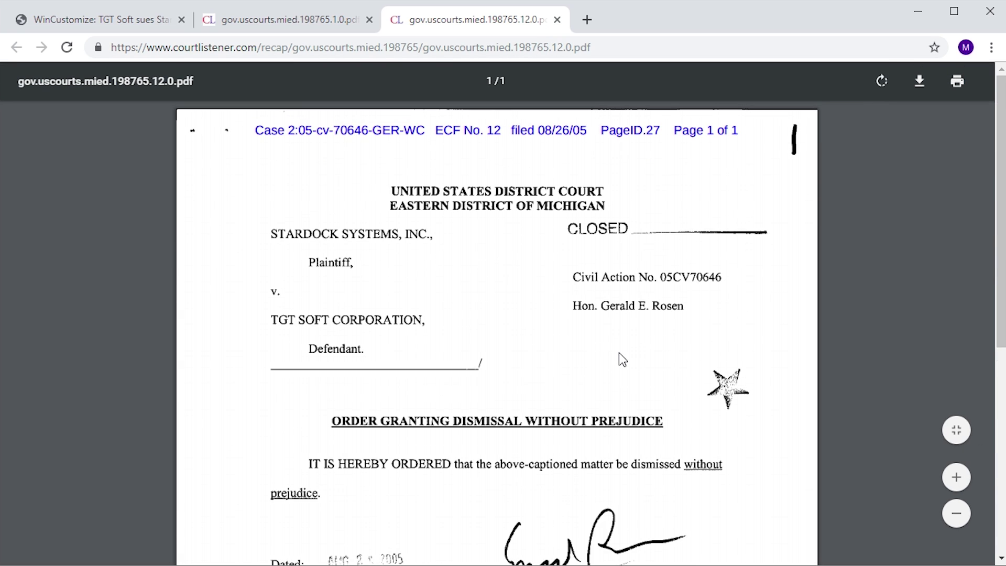
left_click(557, 20)
Look through the end of the Stardock complaint, including the civil cover sheet and the requested relief.
scroll(632, 268, "down", 8)
scroll(633, 268, "up", 10)
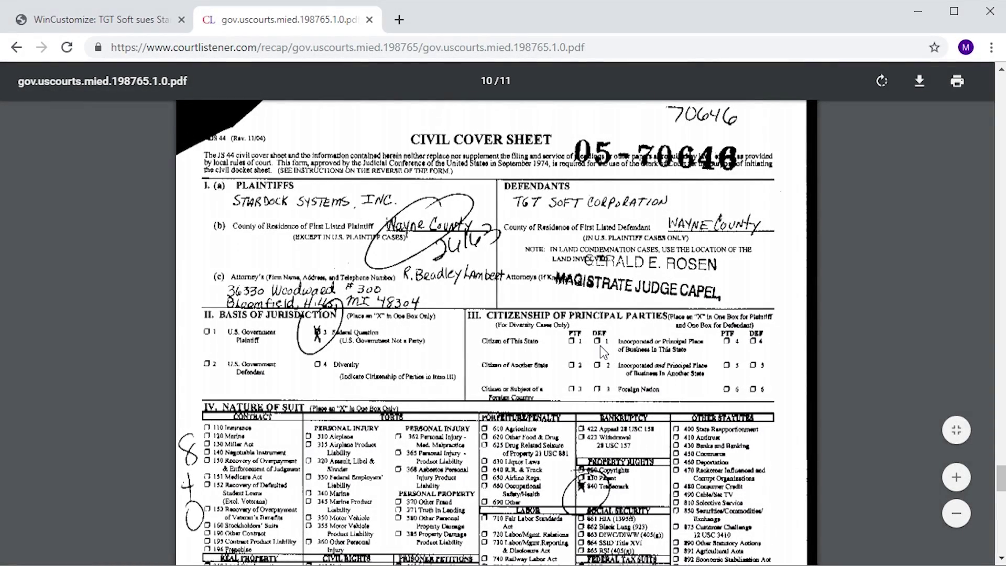
scroll(612, 353, "up", 8)
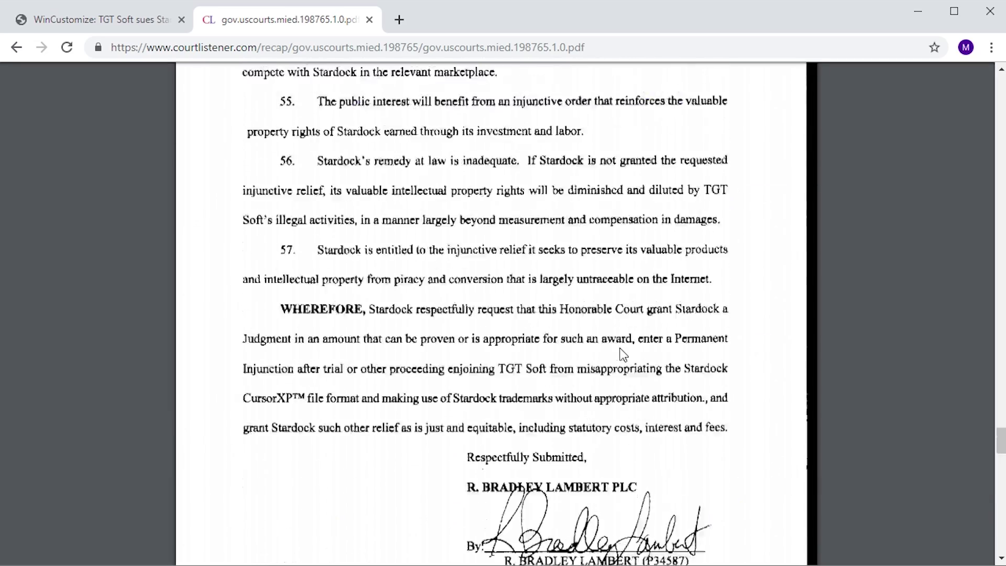
Go back to the WinCustomize lawsuit thread and skim the community replies below the post.
key("ctrl+shift+Tab")
scroll(522, 378, "down", 20)
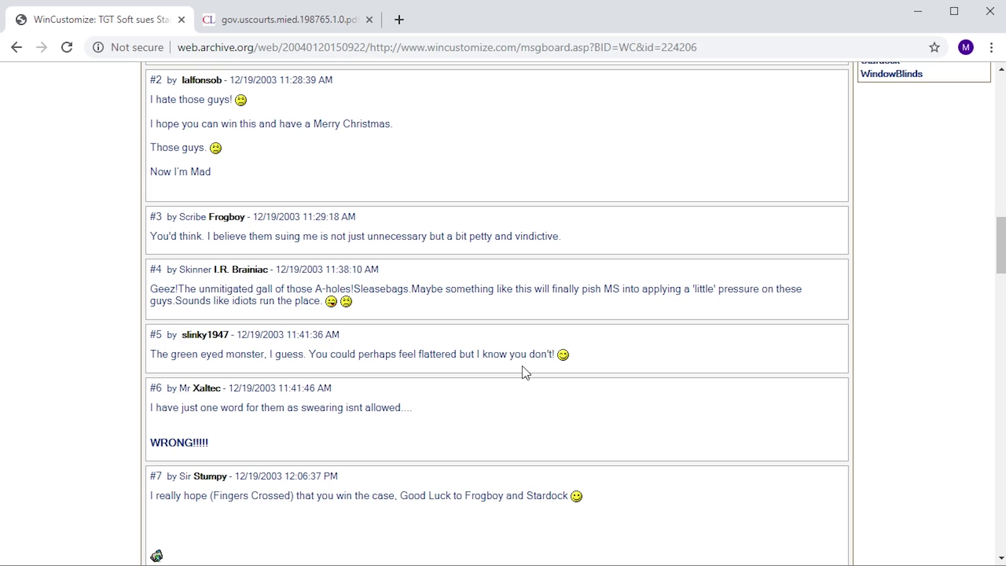
scroll(526, 373, "up", 15)
scroll(552, 295, "down", 5)
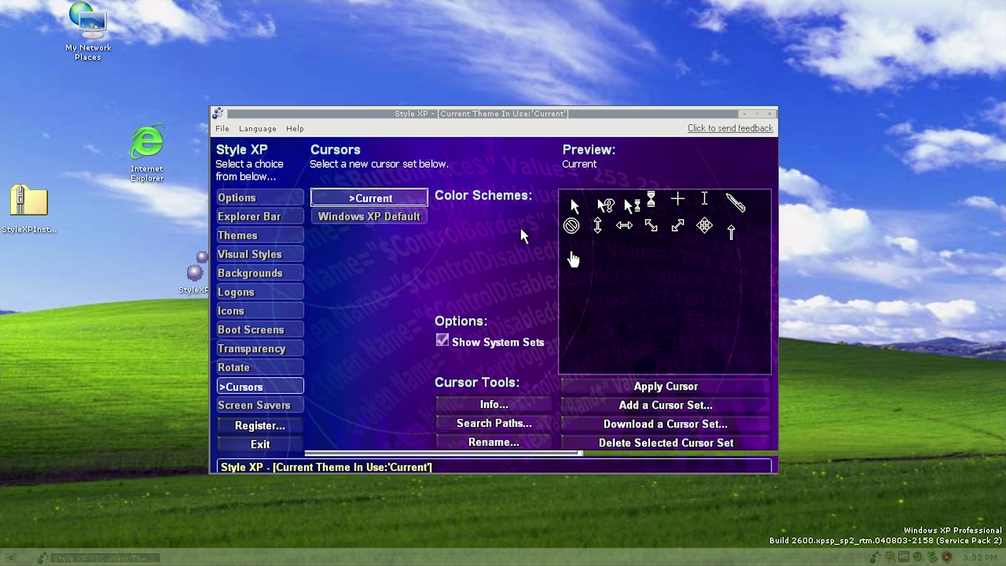
Switch to Style XP and show its general options for enabling, startup, background and theme applying.
left_click(247, 201)
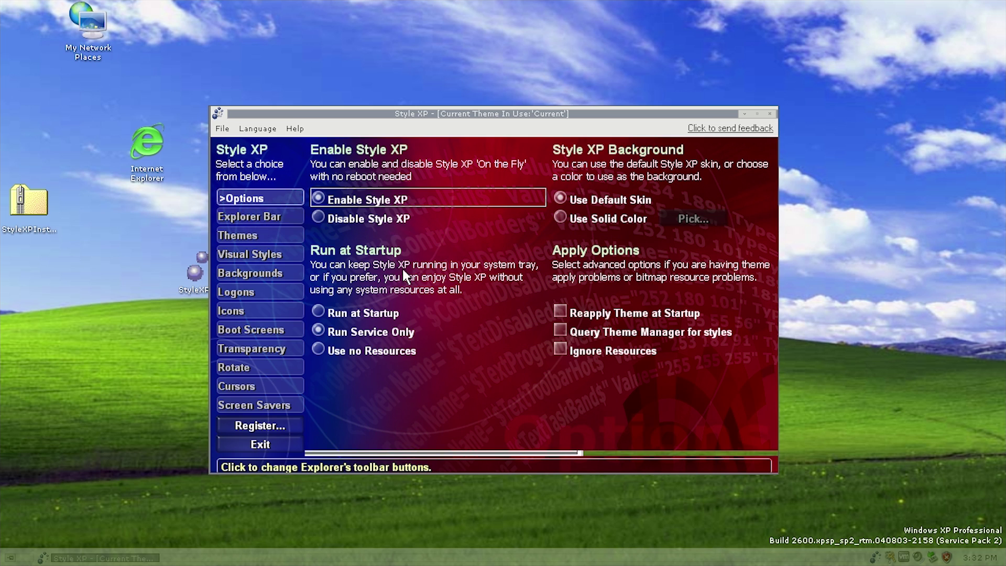